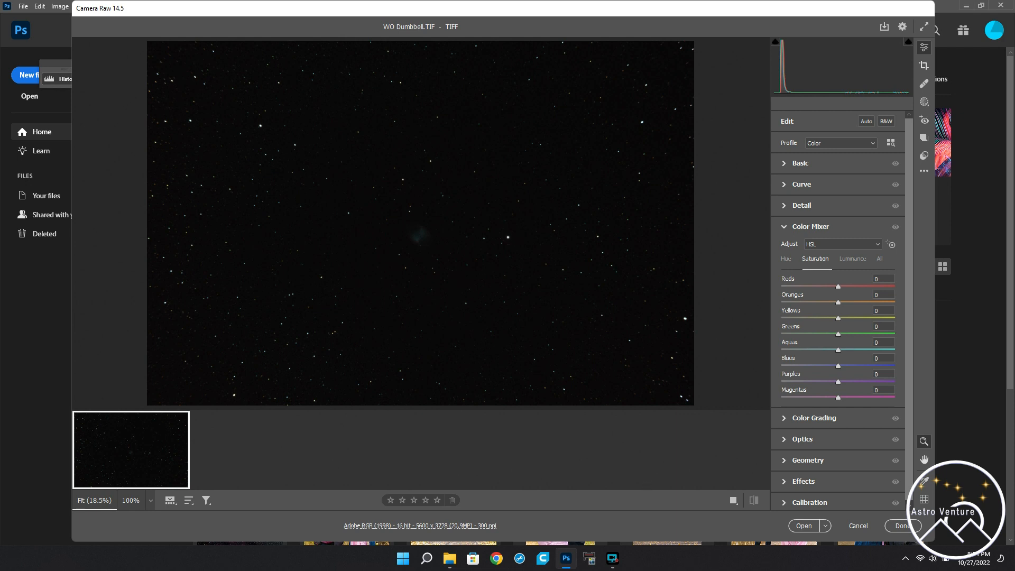
Step: Open the WO Dumbbell TIFF from Camera Raw into the main editor and duplicate its Background layer
{"action": "left_click", "coordinate": [804, 526]}
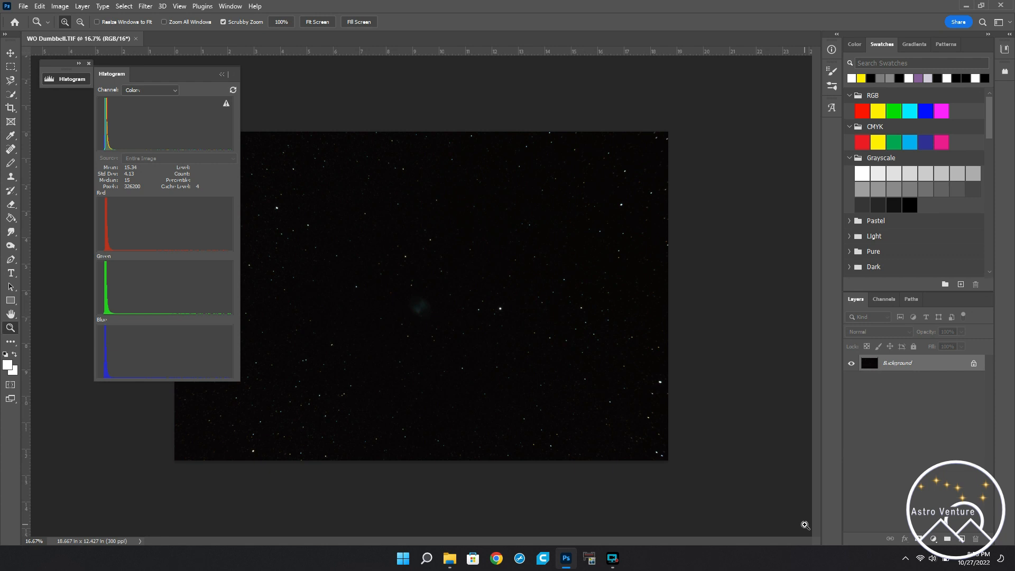
{"action": "key", "text": "ctrl+j"}
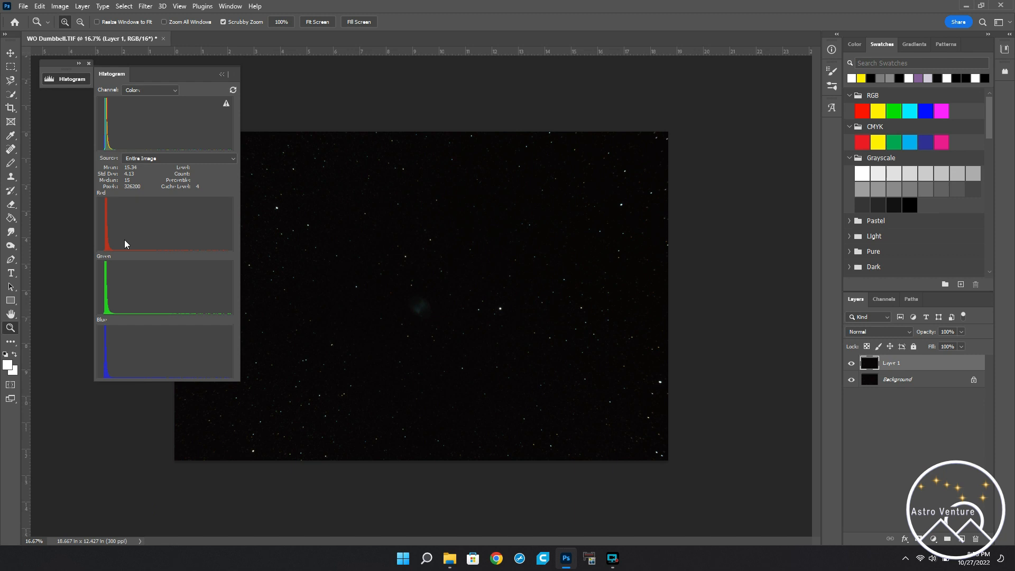
Step: Stretch the duplicated layer with a Curves adjustment using the Arcsinh10 preset
{"action": "mouse_move", "coordinate": [125, 239]}
{"action": "key", "text": "ctrl+m"}
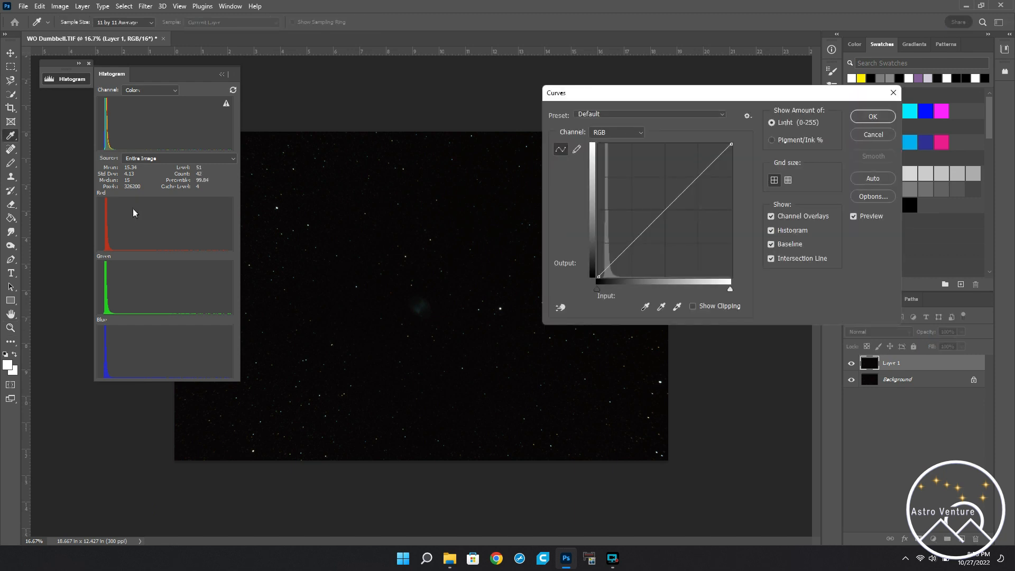
{"action": "left_click", "coordinate": [619, 114]}
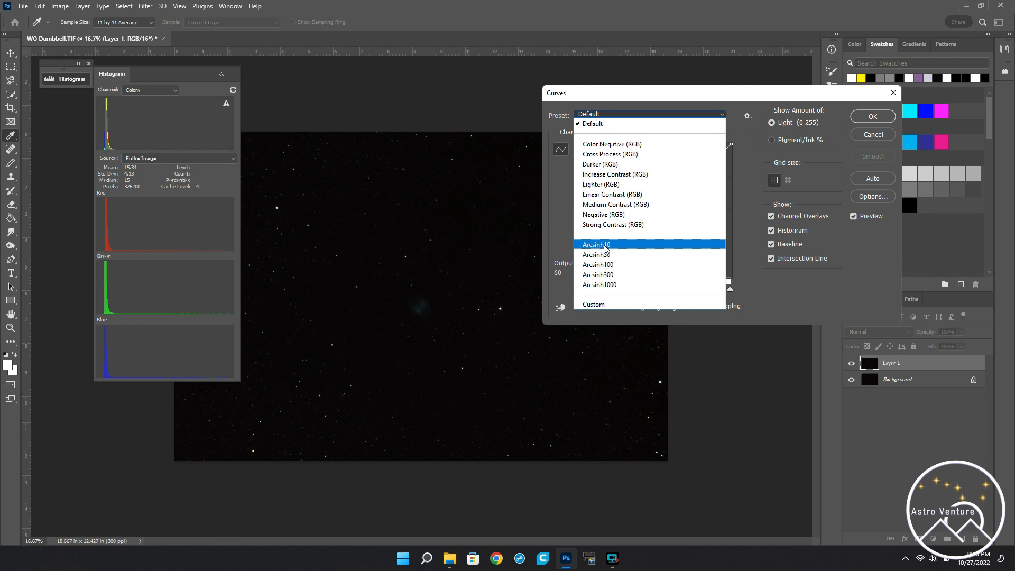
{"action": "left_click", "coordinate": [606, 248]}
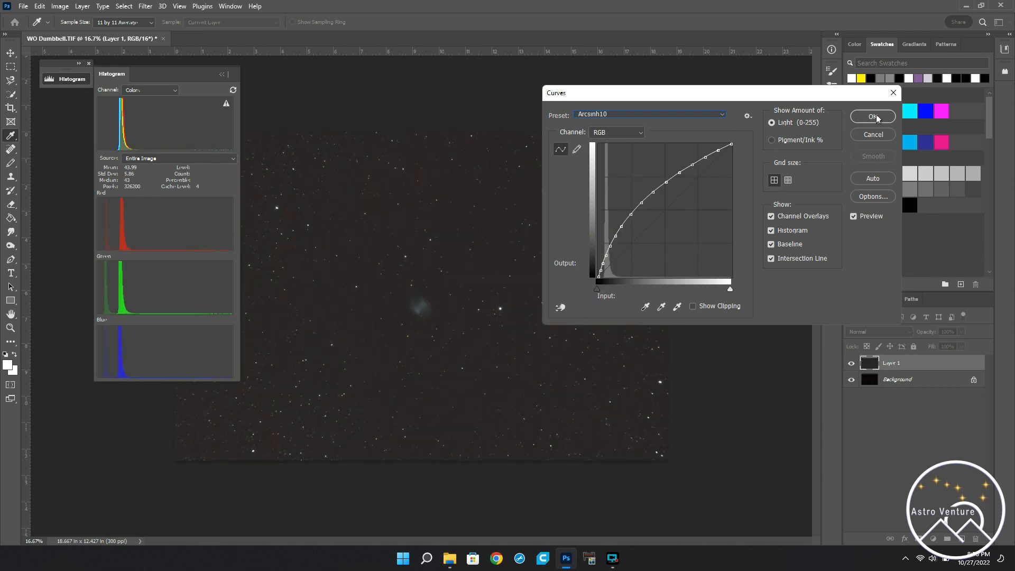
{"action": "left_click", "coordinate": [873, 117]}
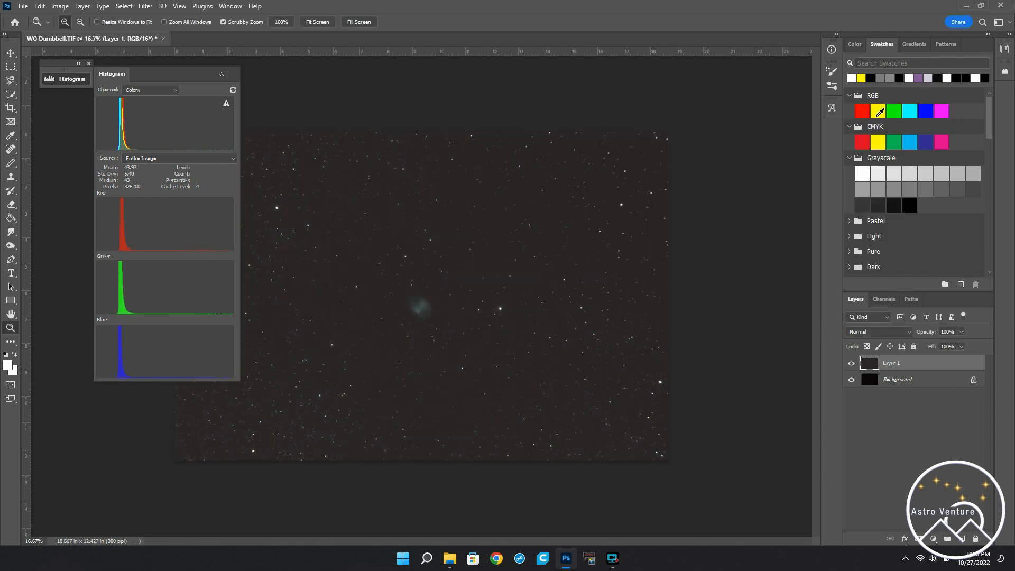
Step: Darken the sky background with Levels by setting the RGB black input level to 27
{"action": "key", "text": "ctrl+l"}
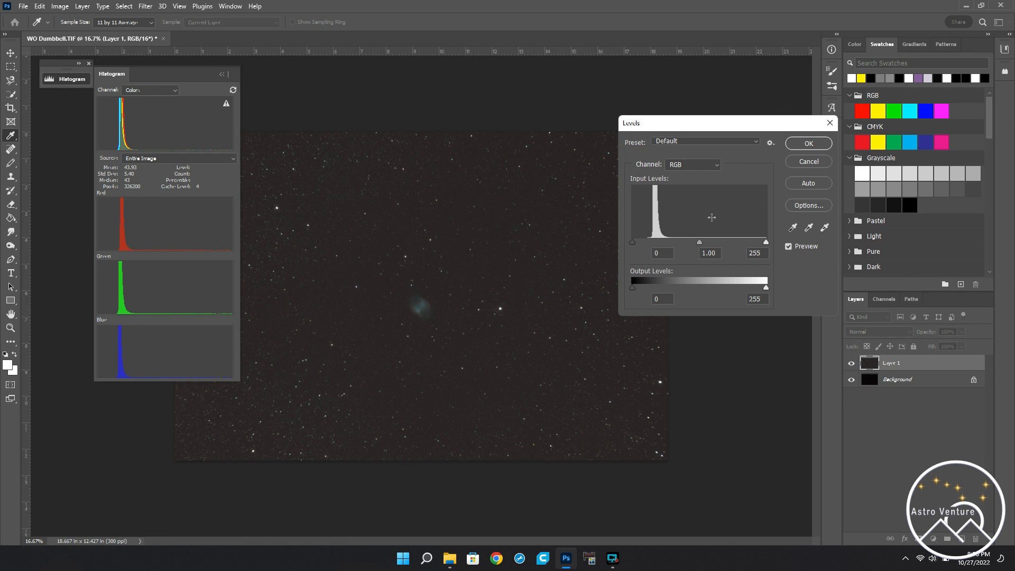
{"action": "left_click_drag", "start_coordinate": [632, 243], "coordinate": [648, 243]}
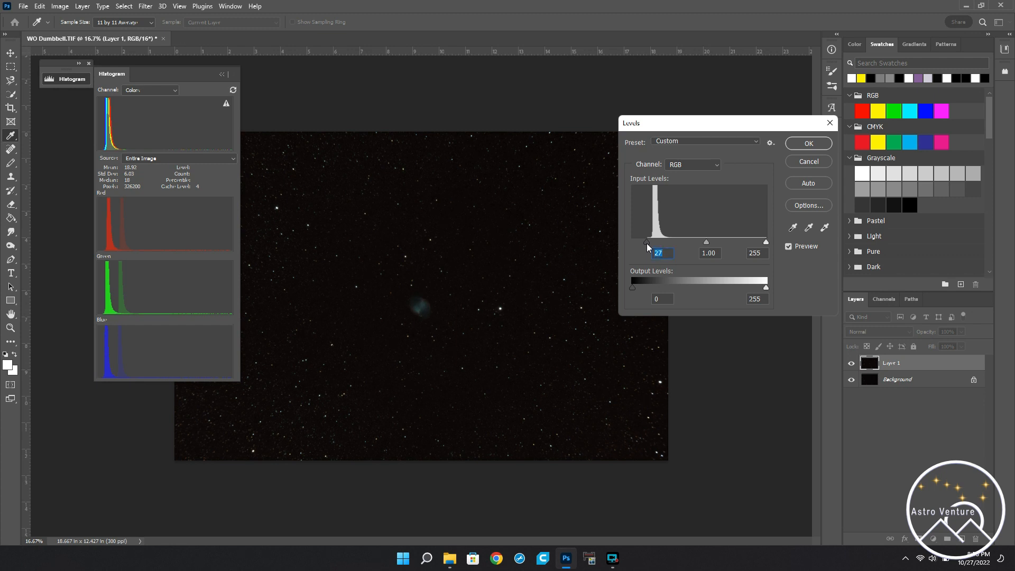
{"action": "key", "text": "Return"}
{"action": "key", "text": "z"}
Step: Stretch the same layer a second time by applying the Arcsinh10 Curves preset
{"action": "key", "text": "ctrl+m"}
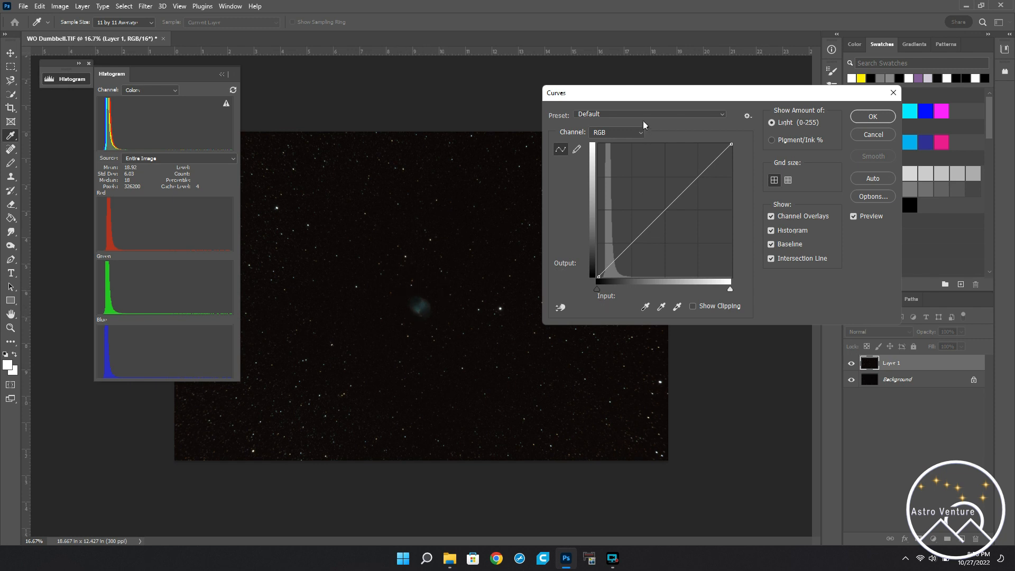
{"action": "left_click", "coordinate": [626, 114]}
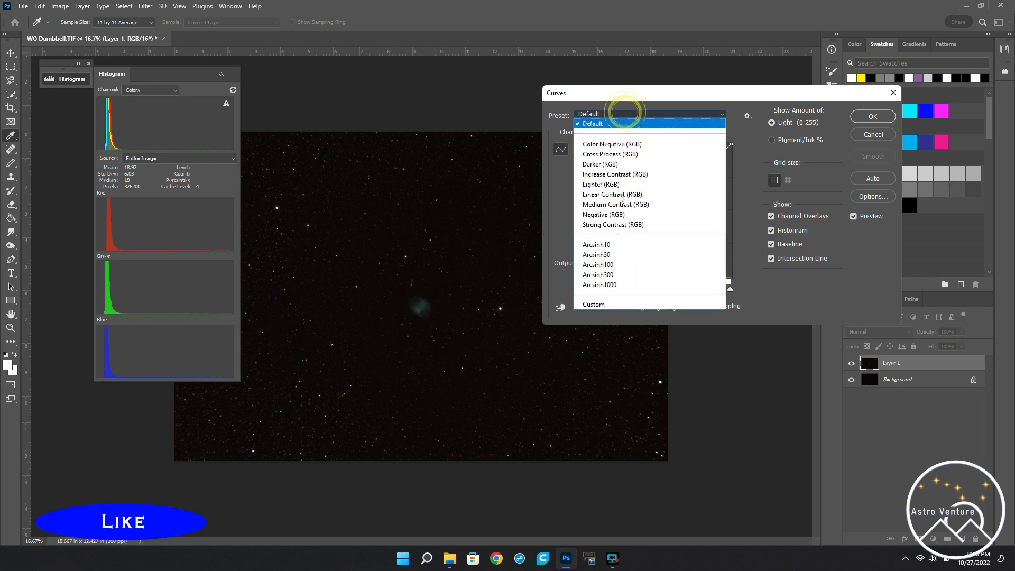
{"action": "left_click", "coordinate": [601, 245]}
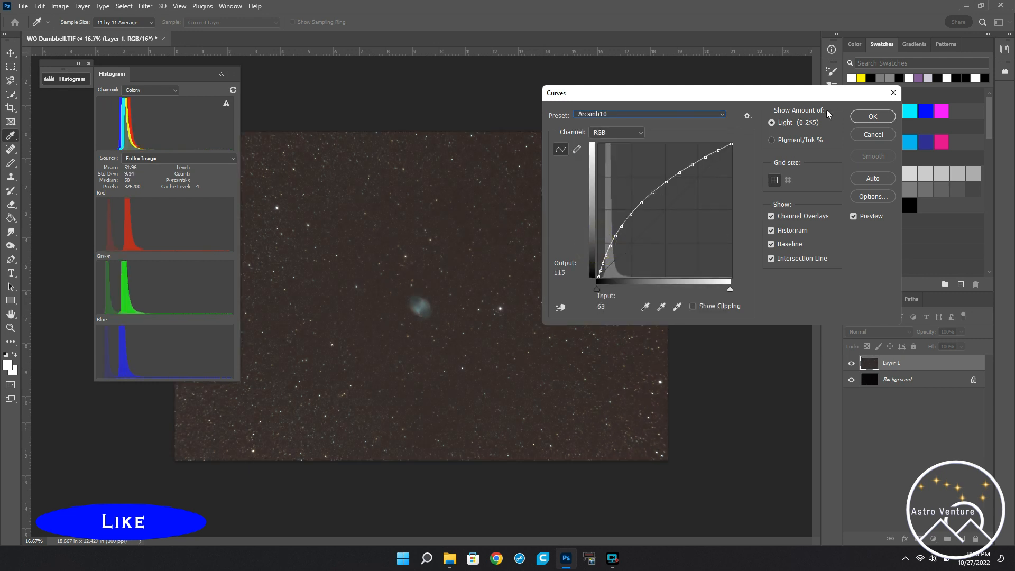
{"action": "left_click", "coordinate": [872, 117]}
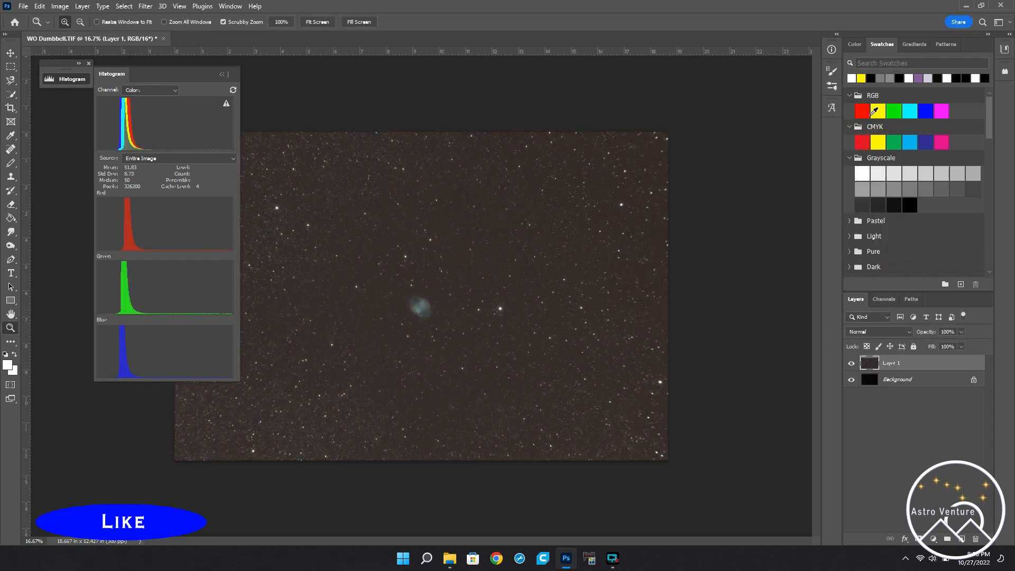
Step: Reset the black point after the second stretch by setting the RGB black input level to 35 in Levels
{"action": "key", "text": "ctrl+l"}
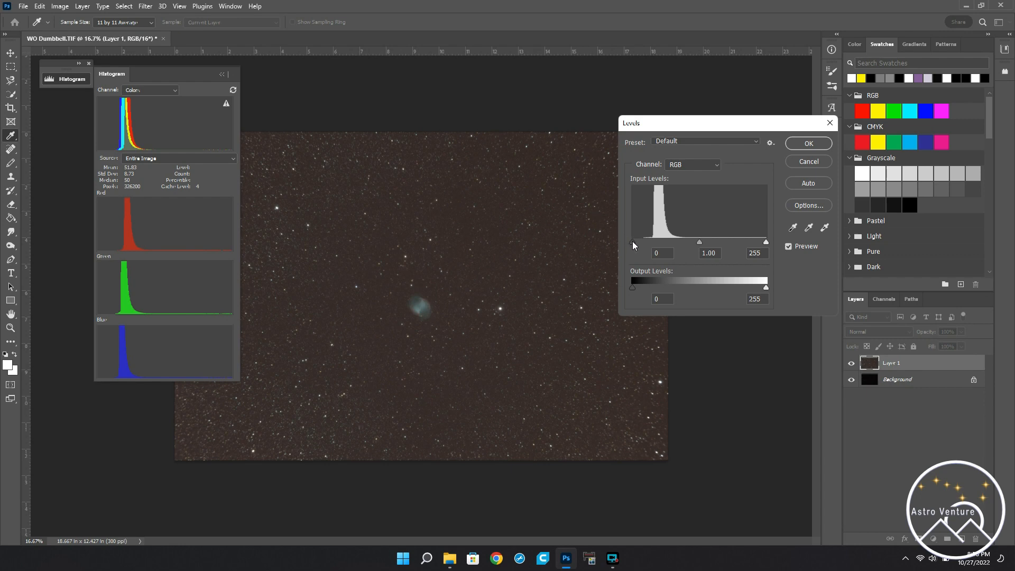
{"action": "left_click_drag", "start_coordinate": [633, 241], "coordinate": [652, 246]}
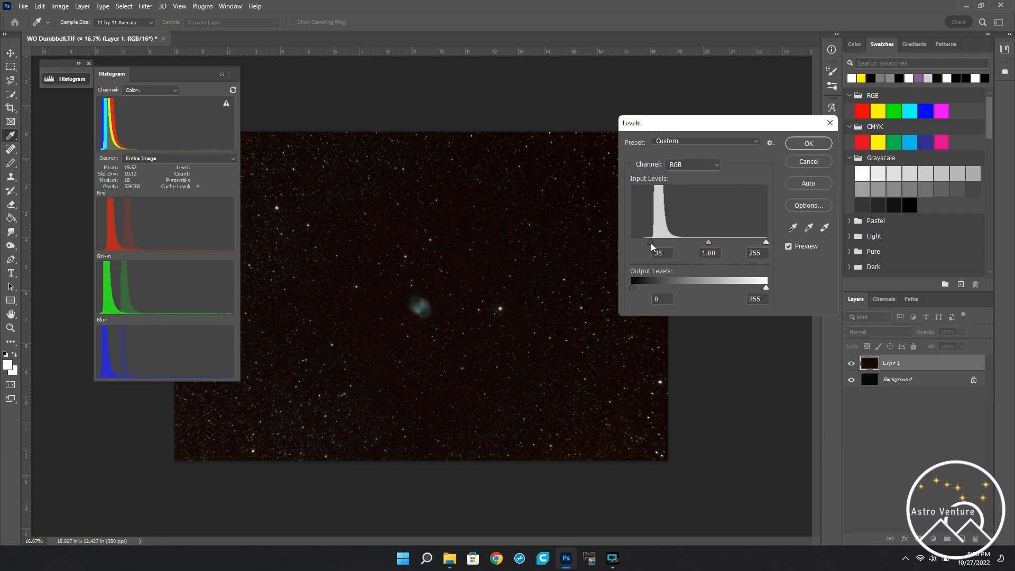
{"action": "key", "text": "Return"}
{"action": "key", "text": "z"}
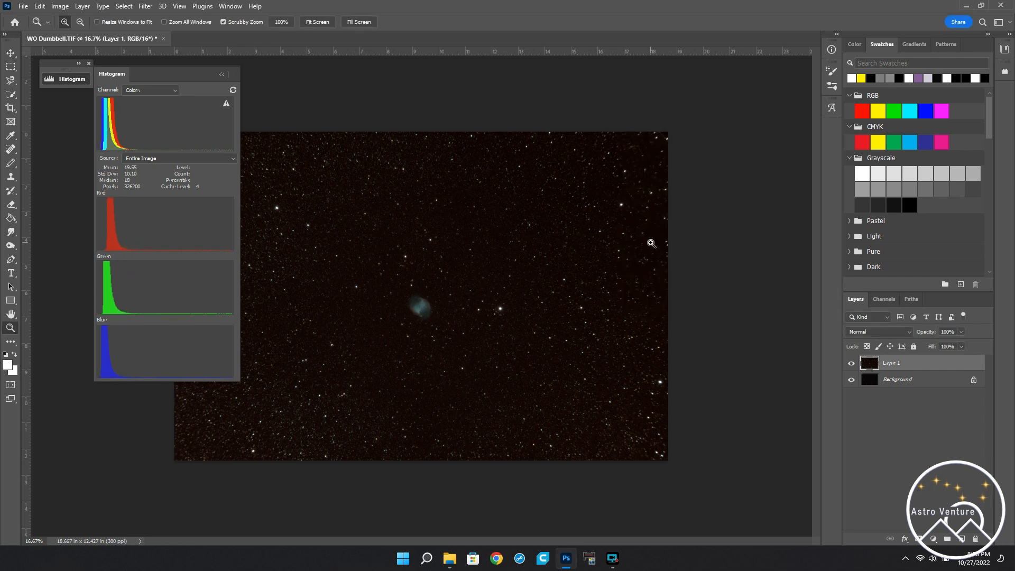
{"action": "left_click", "coordinate": [420, 318]}
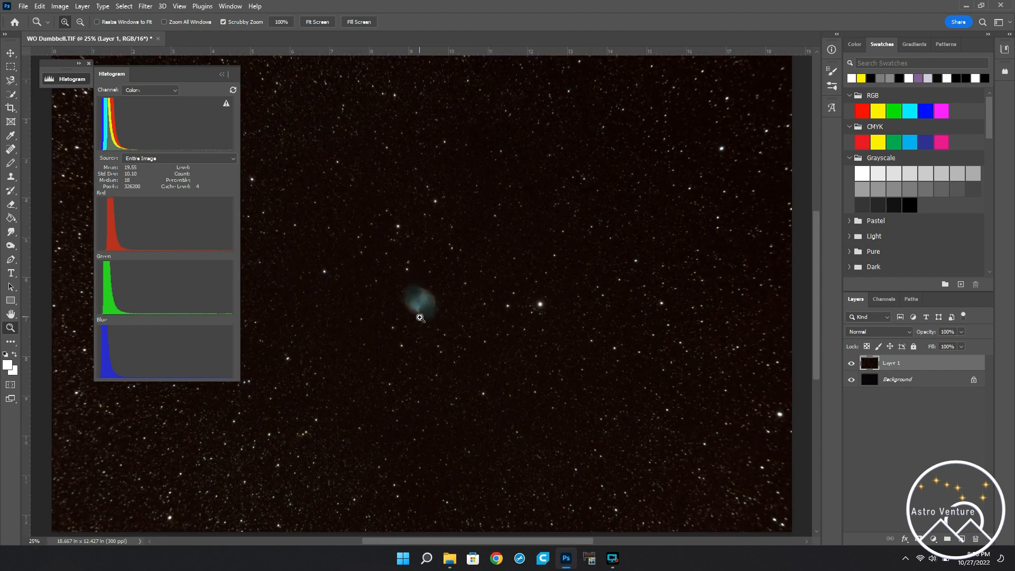
{"action": "key", "text": "ctrl+m"}
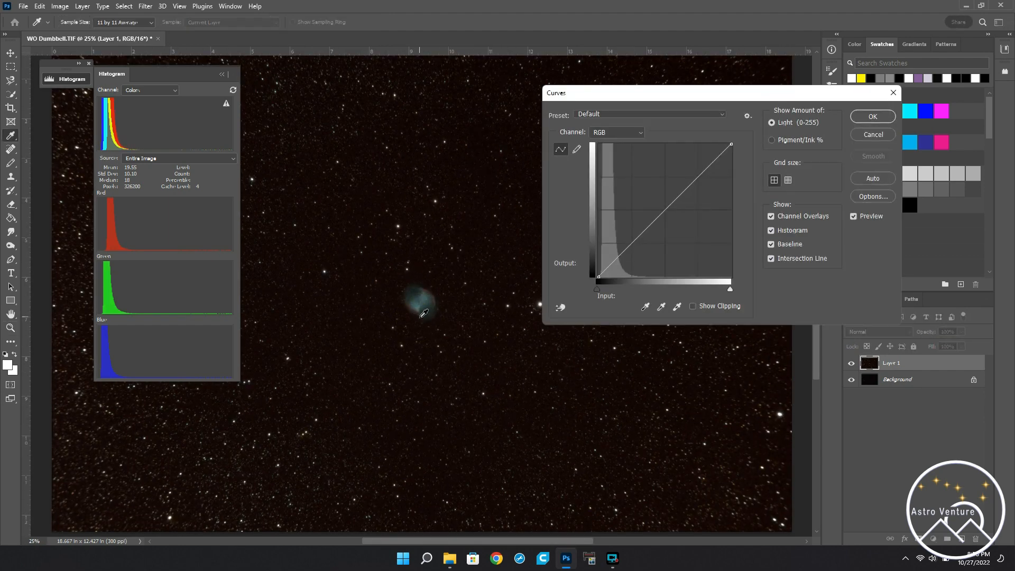
{"action": "left_click", "coordinate": [878, 133]}
Step: Duplicate the stretched layer and open the Channel Mixer on the copy, with the histogram channel set to Colors
{"action": "key", "text": "ctrl+j"}
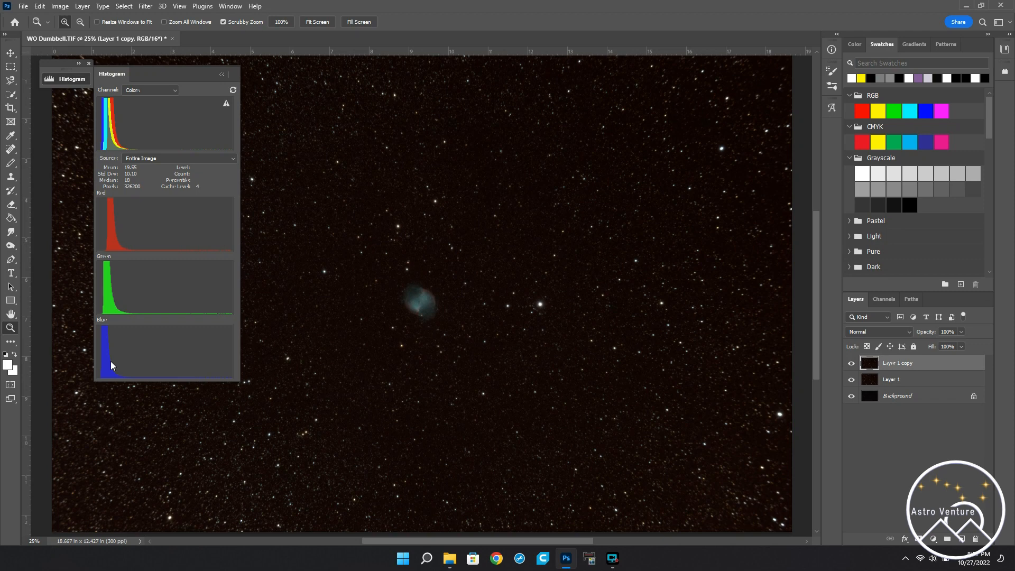
{"action": "left_click", "coordinate": [64, 9]}
{"action": "mouse_move", "coordinate": [73, 37]}
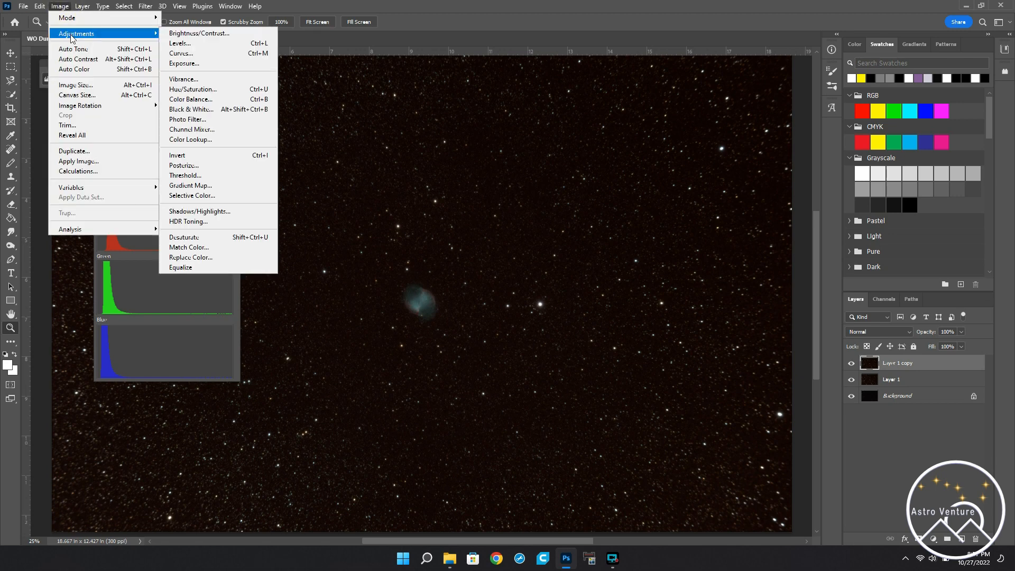
{"action": "left_click", "coordinate": [208, 129]}
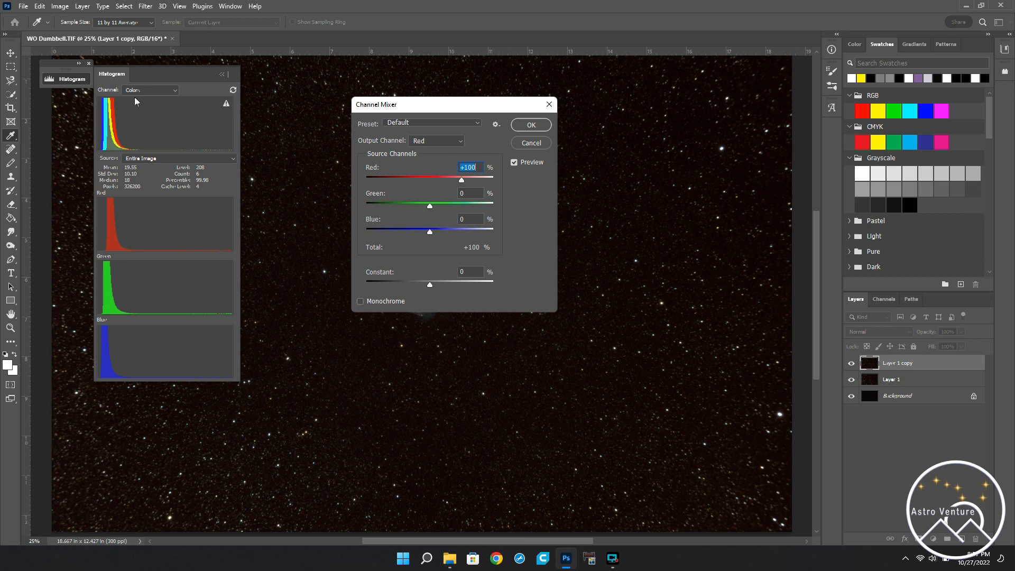
{"action": "left_click", "coordinate": [161, 91]}
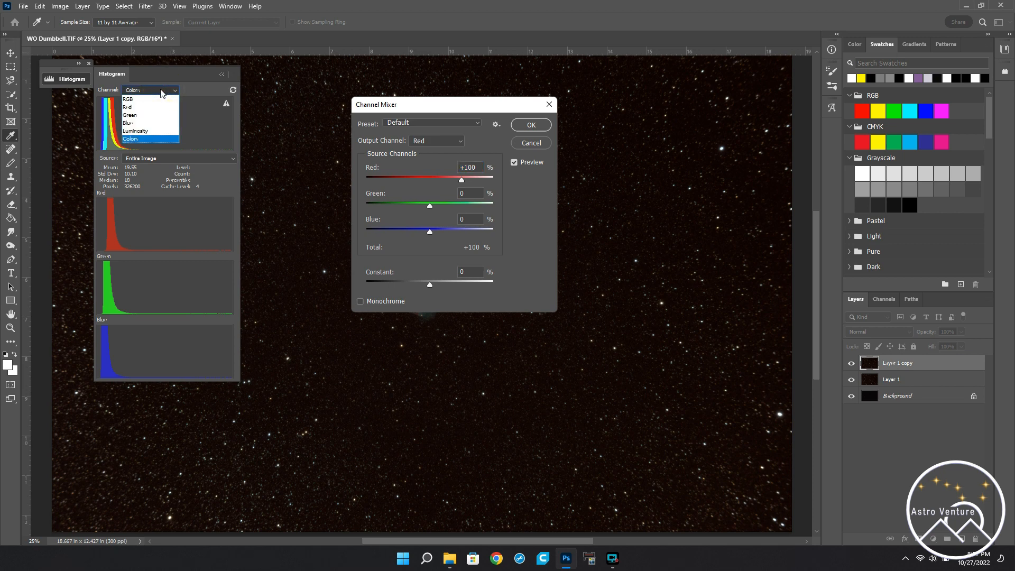
{"action": "left_click", "coordinate": [142, 139]}
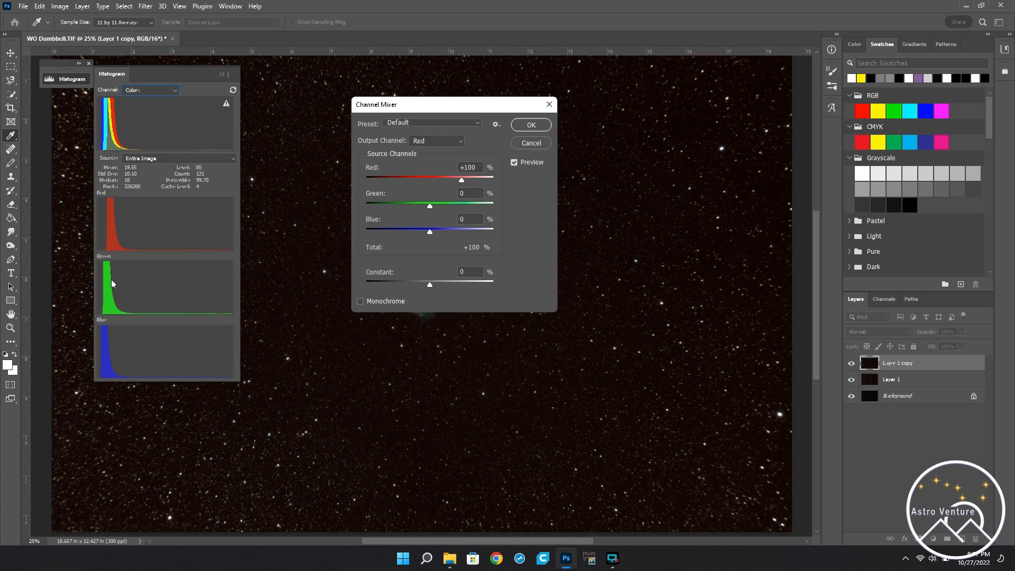
Step: Set the Red source to +19% for the Green output channel in the Channel Mixer
{"action": "left_click", "coordinate": [427, 139]}
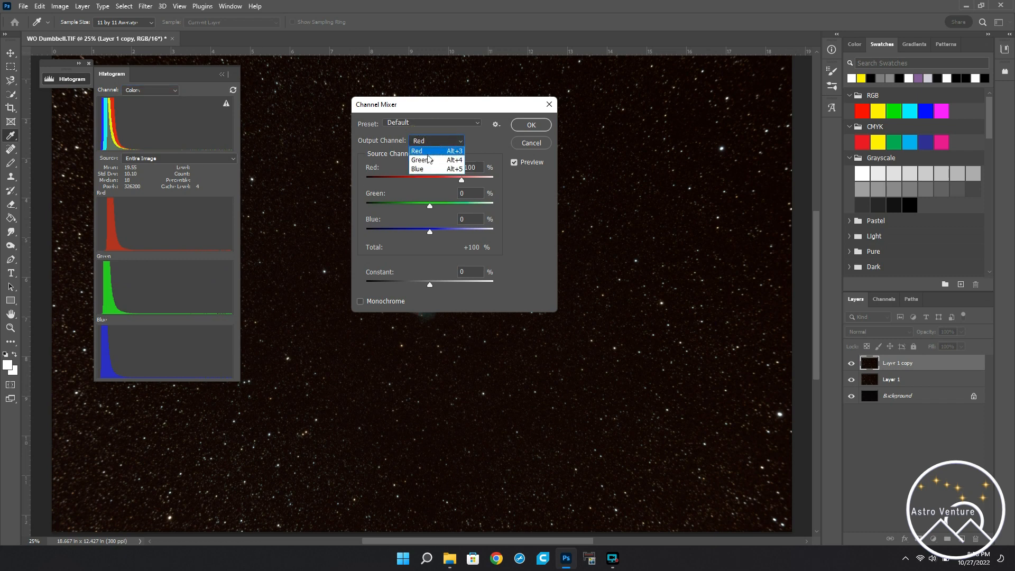
{"action": "left_click", "coordinate": [430, 161]}
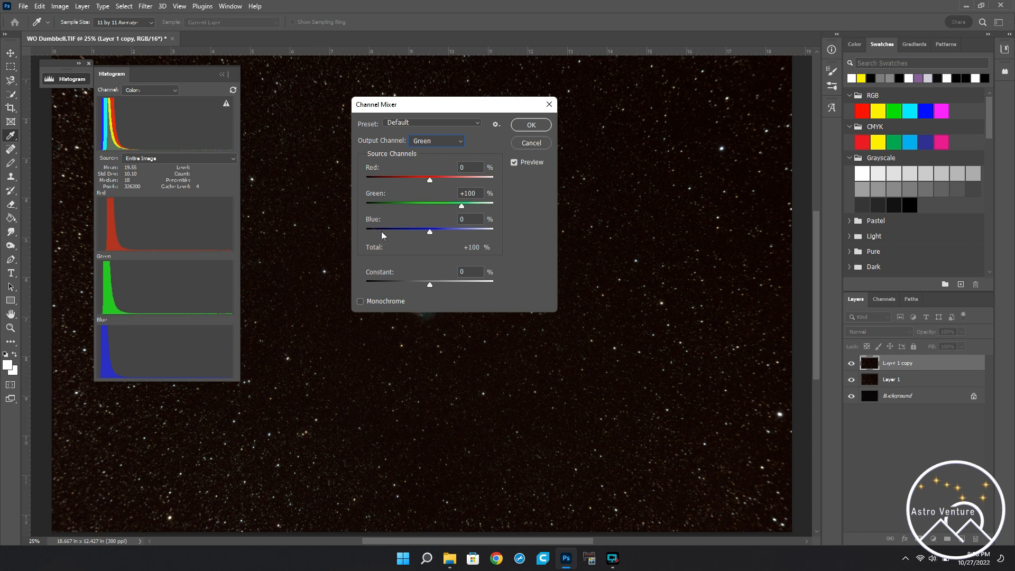
{"action": "mouse_move", "coordinate": [428, 180]}
{"action": "left_mouse_down"}
{"action": "mouse_move", "coordinate": [445, 182]}
{"action": "mouse_move", "coordinate": [435, 185]}
{"action": "left_mouse_up"}
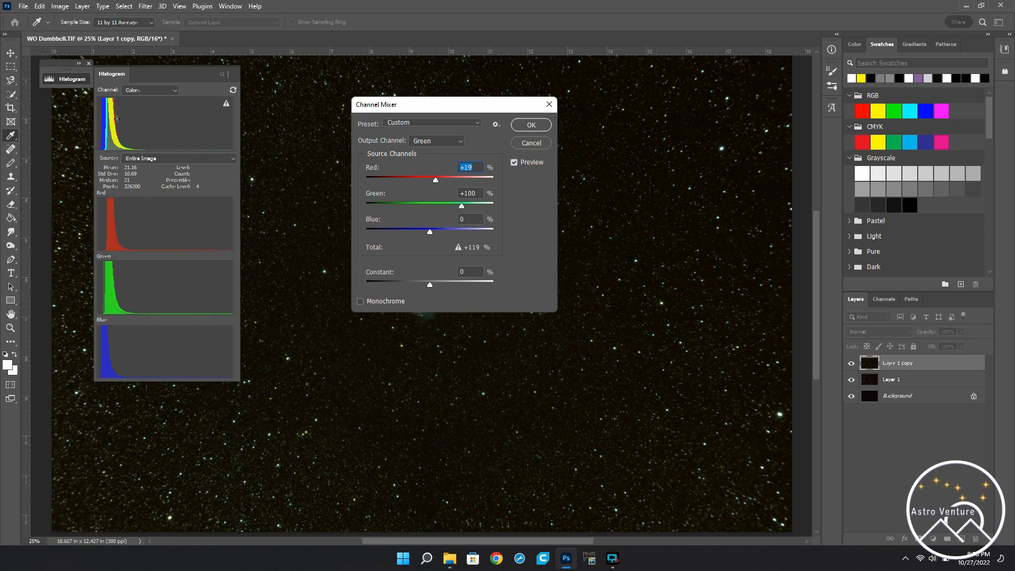
Step: Raise the Red source for the Blue output channel to balance the color histograms, and apply the Channel Mixer
{"action": "left_click", "coordinate": [437, 141]}
{"action": "left_click", "coordinate": [431, 169]}
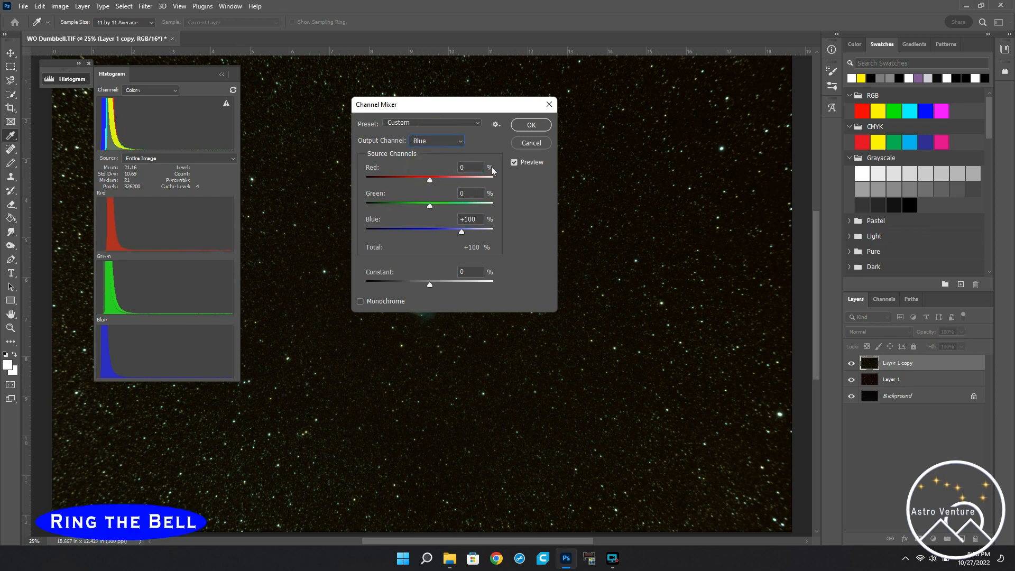
{"action": "left_click", "coordinate": [429, 180]}
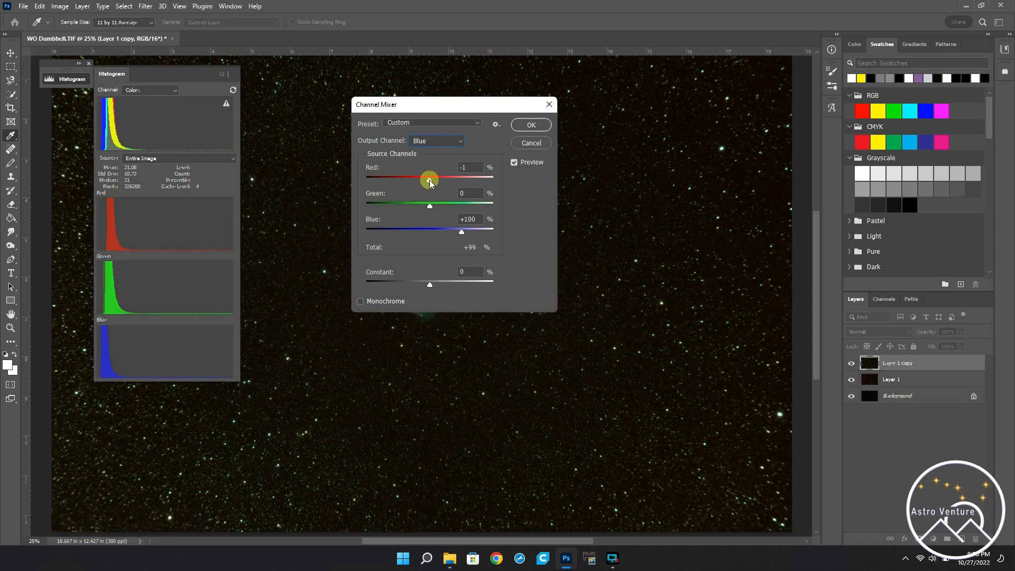
{"action": "left_click_drag", "start_coordinate": [429, 180], "coordinate": [439, 179]}
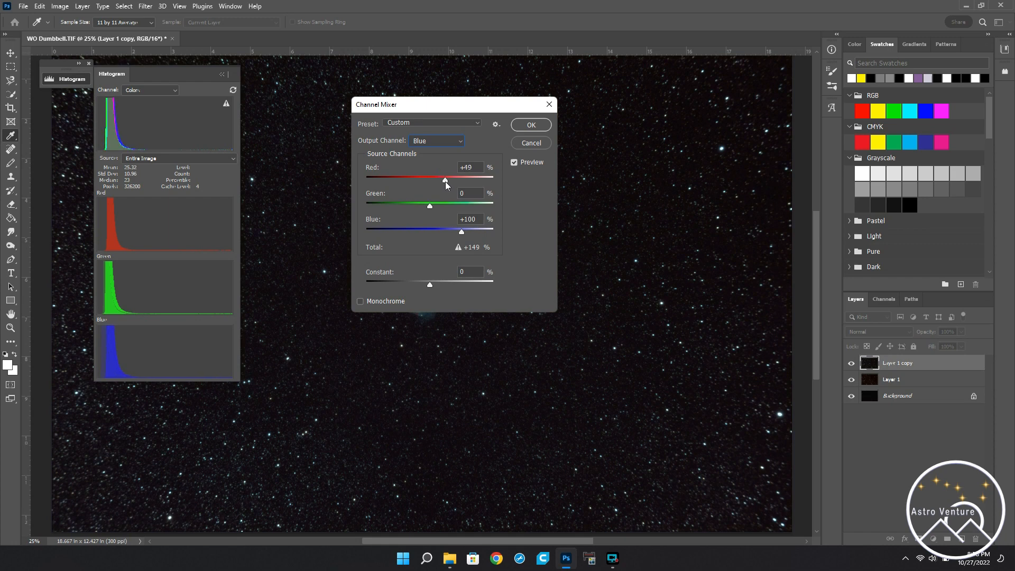
{"action": "left_click_drag", "start_coordinate": [448, 181], "coordinate": [441, 183]}
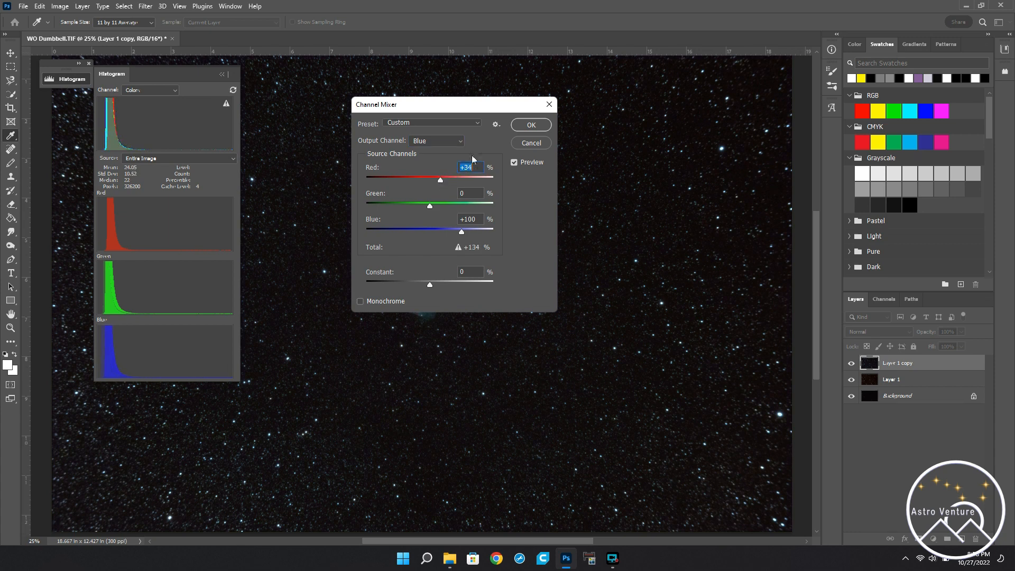
{"action": "left_click", "coordinate": [540, 122]}
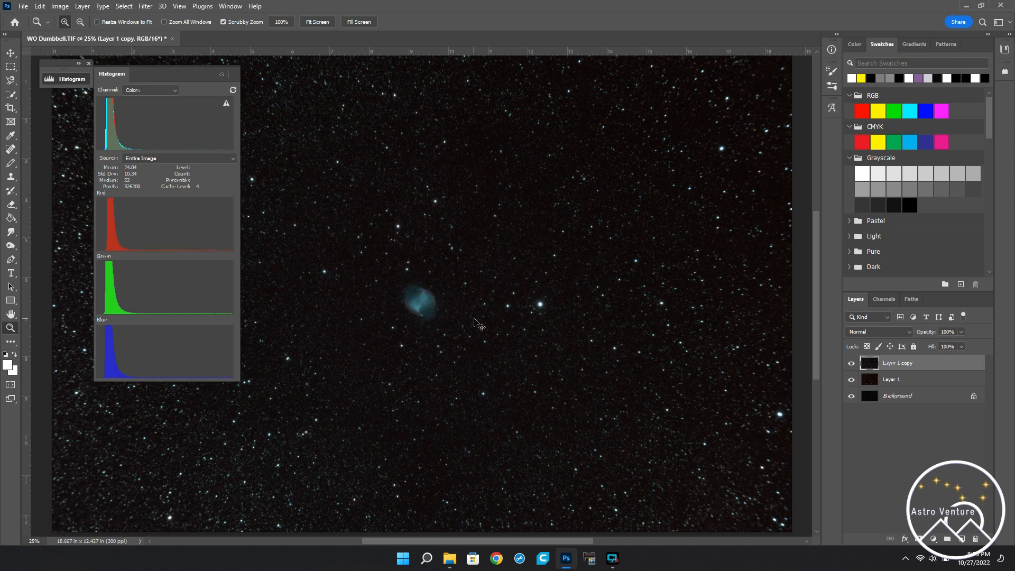
Step: Darken the color-balanced layer with Levels by setting the RGB black input level to 8
{"action": "key", "text": "ctrl+l"}
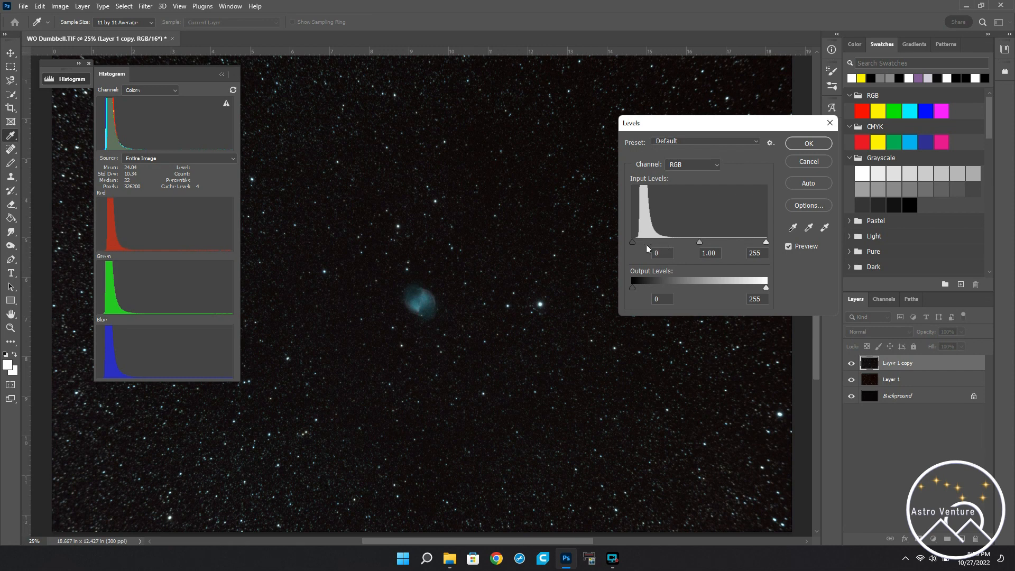
{"action": "left_click_drag", "start_coordinate": [633, 242], "coordinate": [637, 243]}
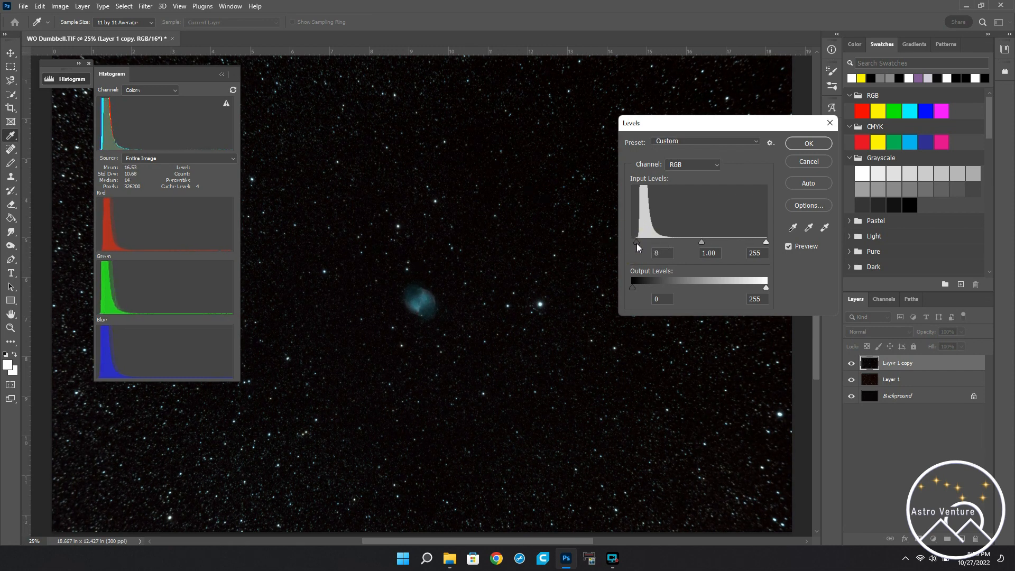
{"action": "left_click", "coordinate": [820, 145]}
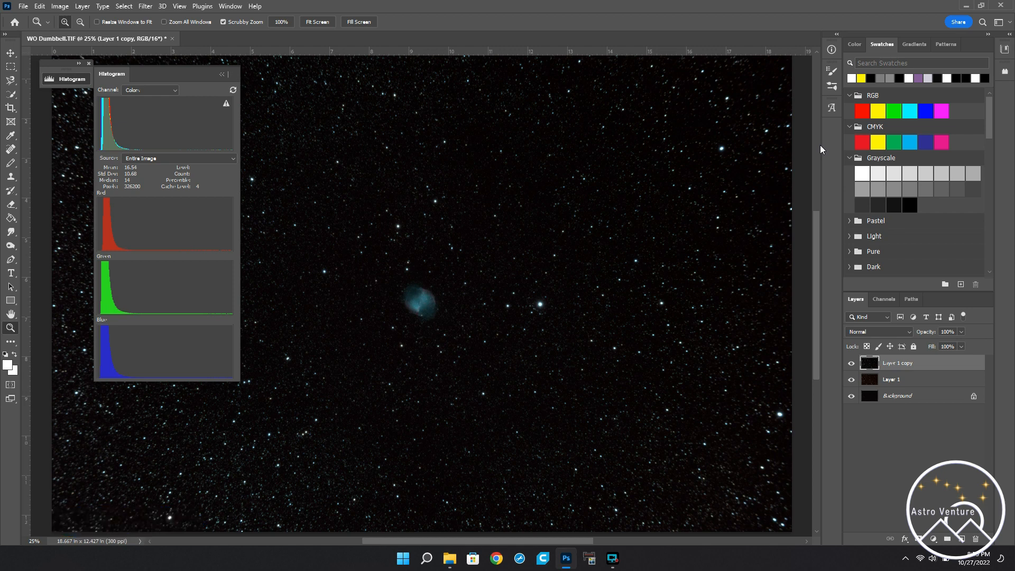
Step: Duplicate the darkened, color-balanced layer and apply Topaz DeNoise AI to the copy with the Standard model and automatic settings
{"action": "key", "text": "ctrl+j"}
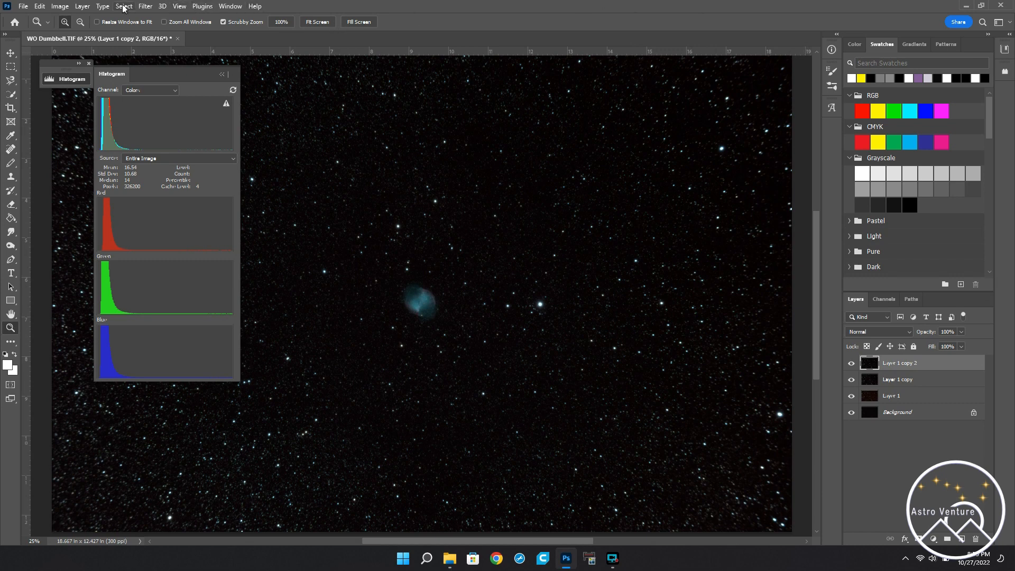
{"action": "left_click", "coordinate": [145, 7]}
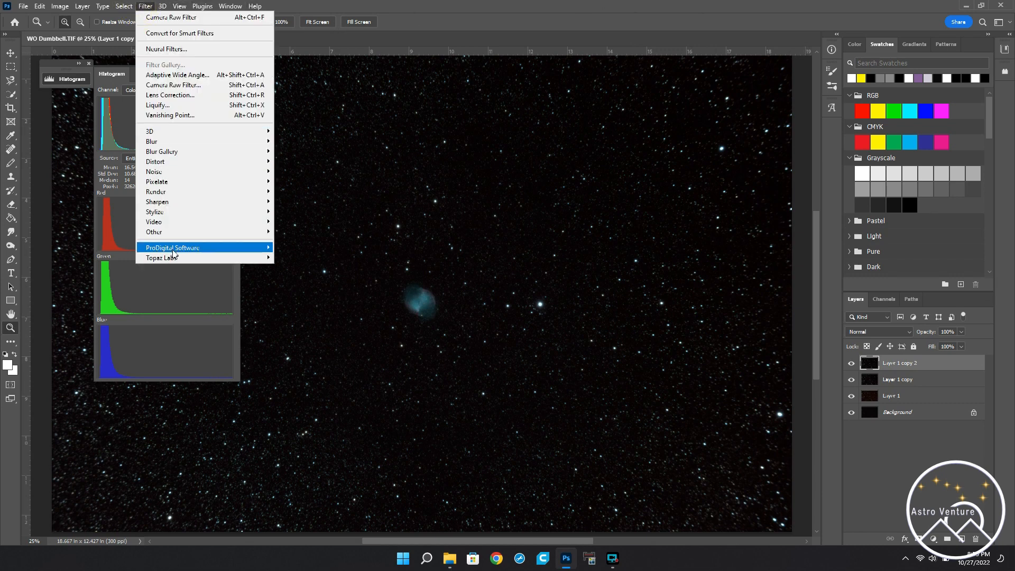
{"action": "mouse_move", "coordinate": [168, 259]}
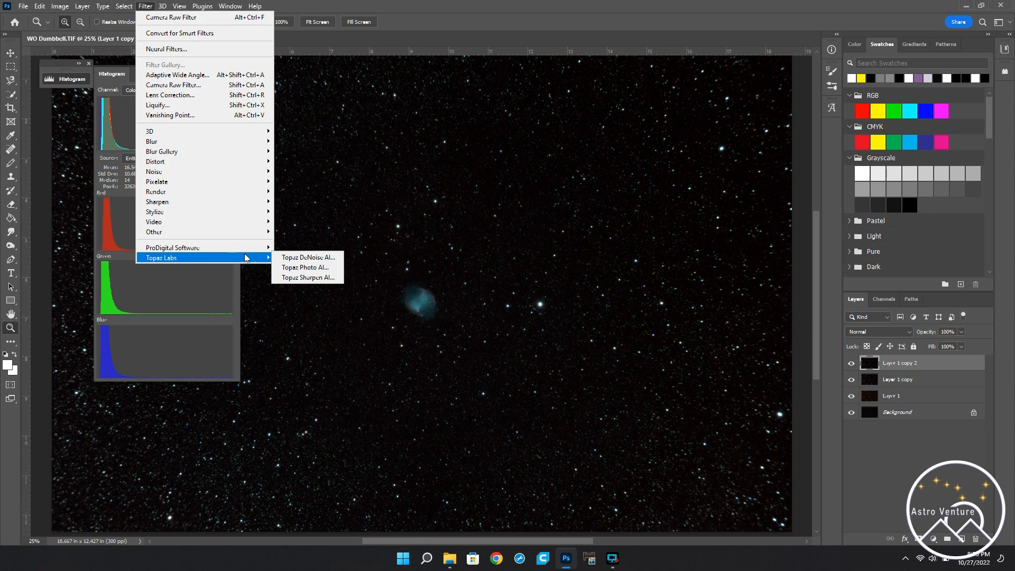
{"action": "mouse_move", "coordinate": [196, 250]}
{"action": "left_click", "coordinate": [321, 258]}
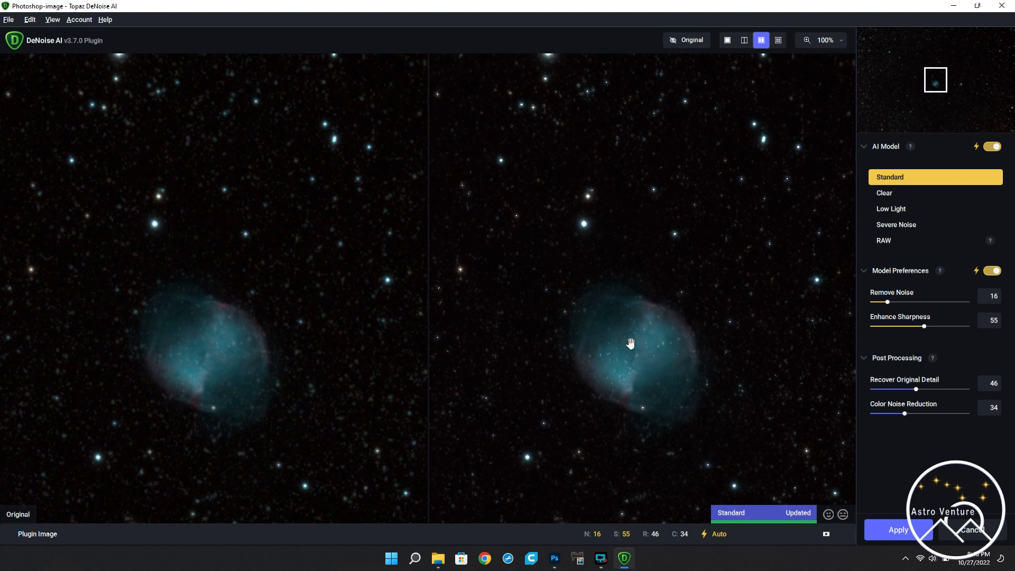
{"action": "left_click", "coordinate": [898, 535]}
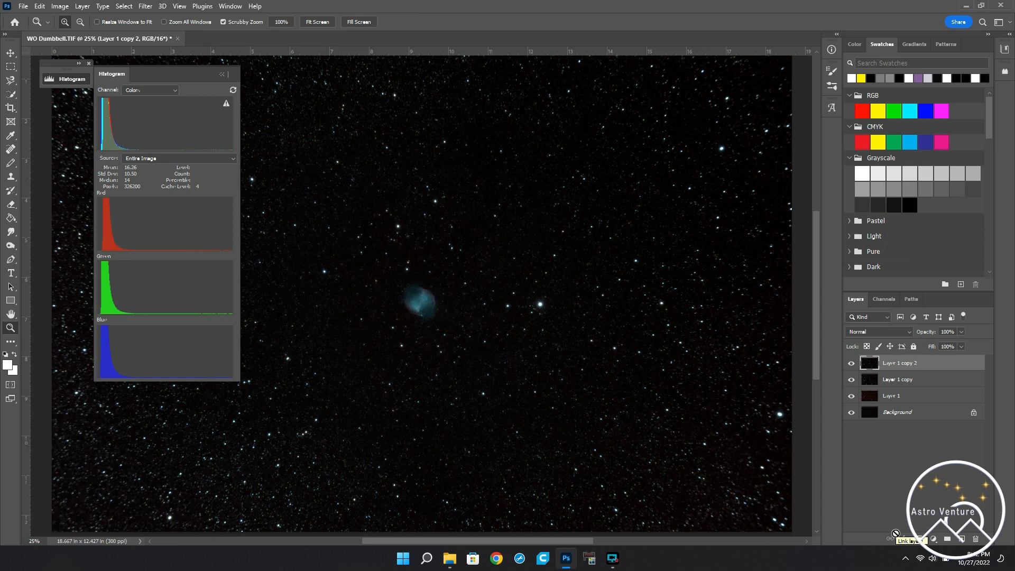
Step: Compare the image with and without noise reduction by toggling the denoised layer's visibility, including a closer look at the nebula
{"action": "left_click", "coordinate": [852, 364]}
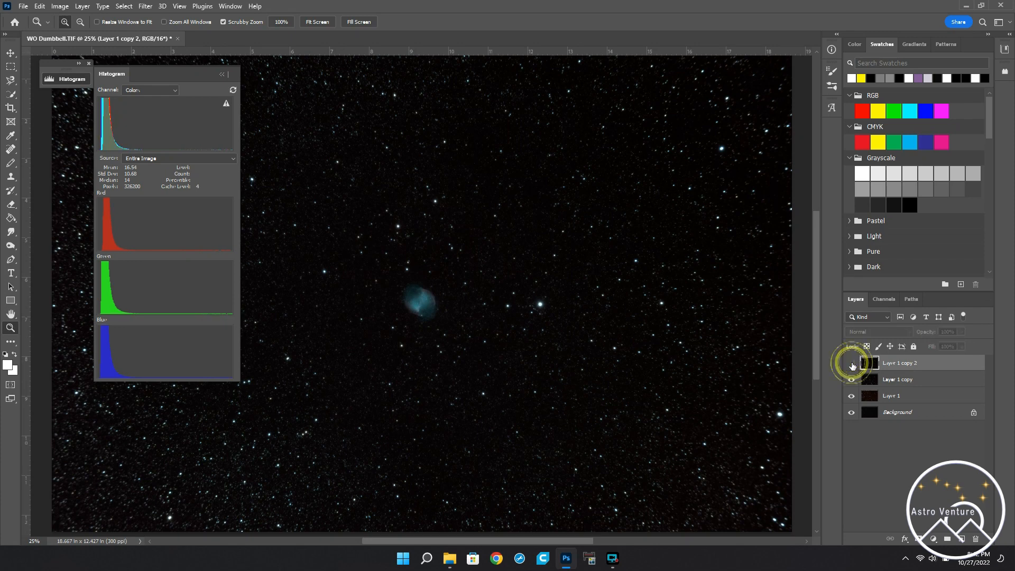
{"action": "left_click", "coordinate": [852, 363]}
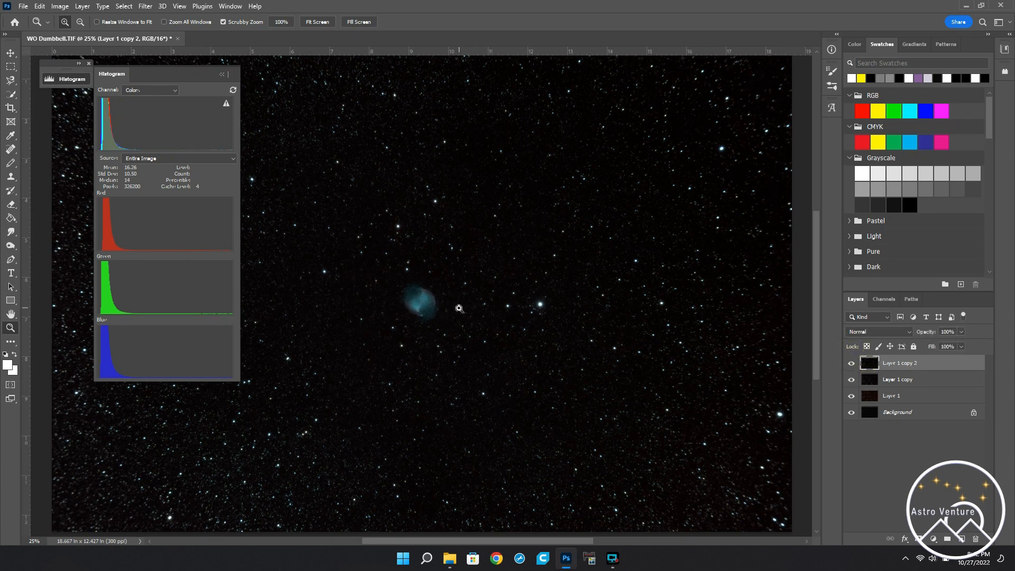
{"action": "left_click", "coordinate": [435, 306]}
{"action": "left_click", "coordinate": [435, 306]}
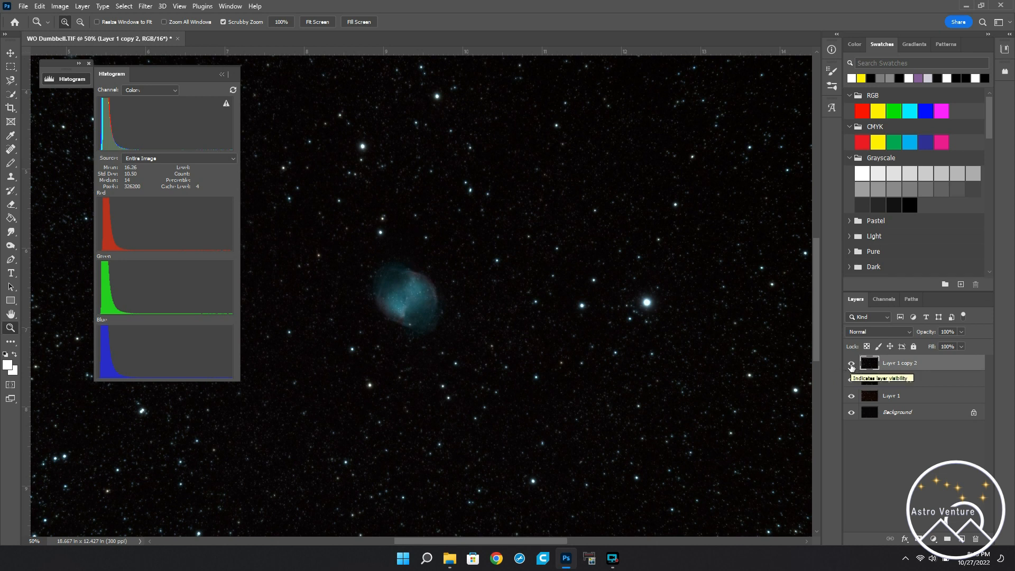
{"action": "left_click", "coordinate": [851, 365]}
{"action": "left_click", "coordinate": [851, 365]}
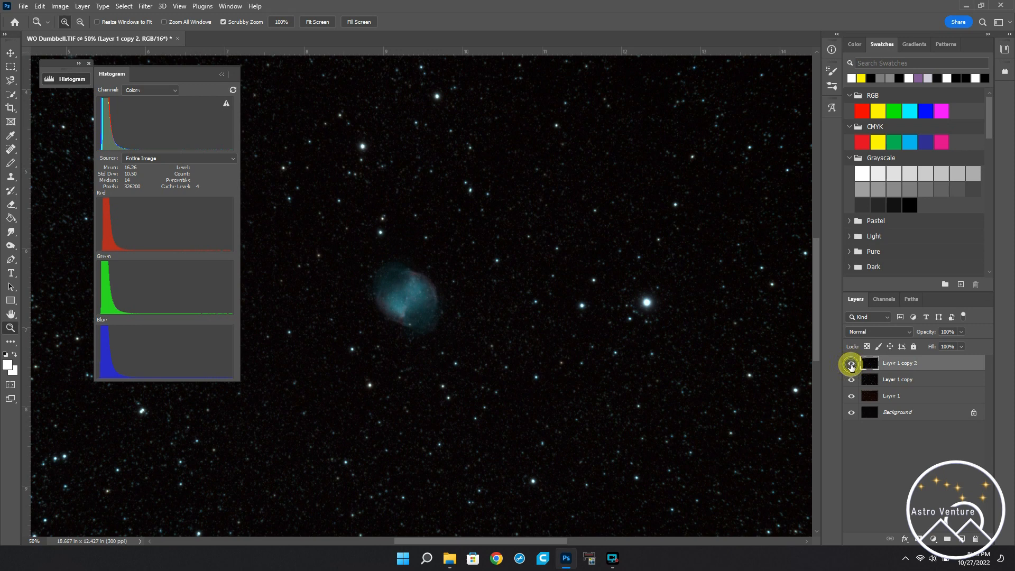
{"action": "left_click", "coordinate": [851, 365]}
{"action": "left_click", "coordinate": [851, 365]}
Step: Duplicate the denoised layer and open the copy in the Camera Raw Filter
{"action": "key", "text": "ctrl+j"}
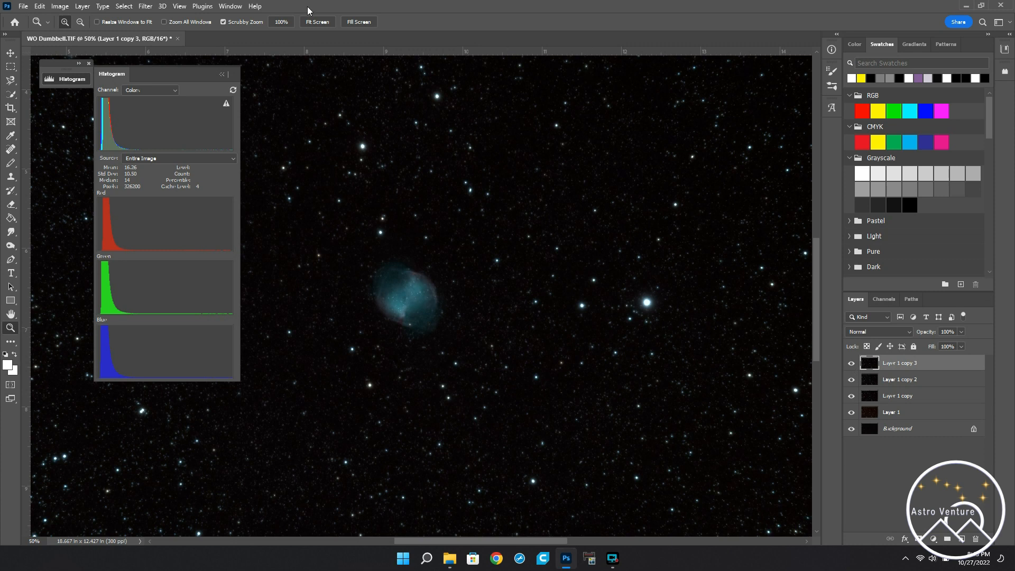
{"action": "left_click", "coordinate": [146, 6]}
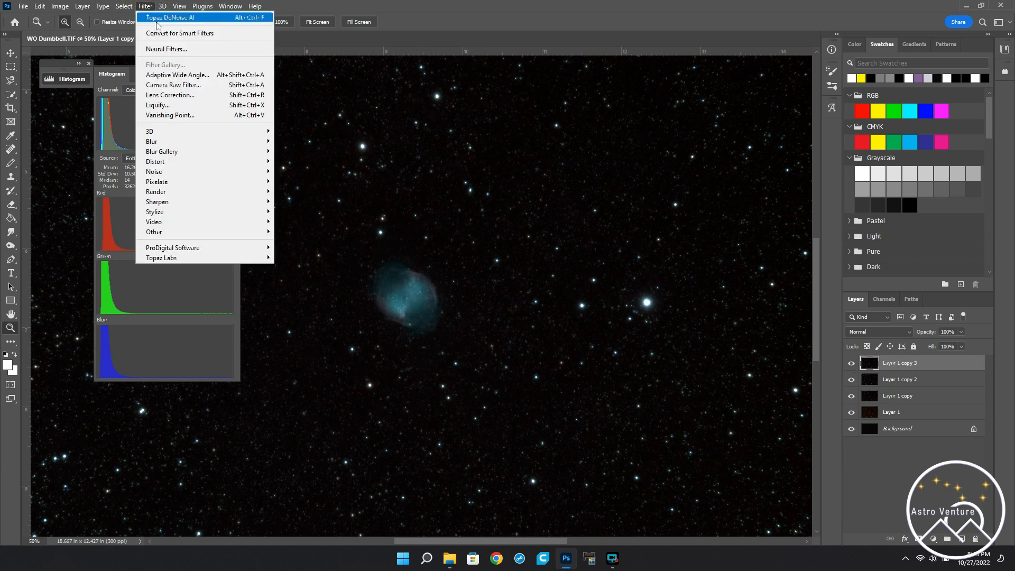
{"action": "left_click", "coordinate": [186, 86]}
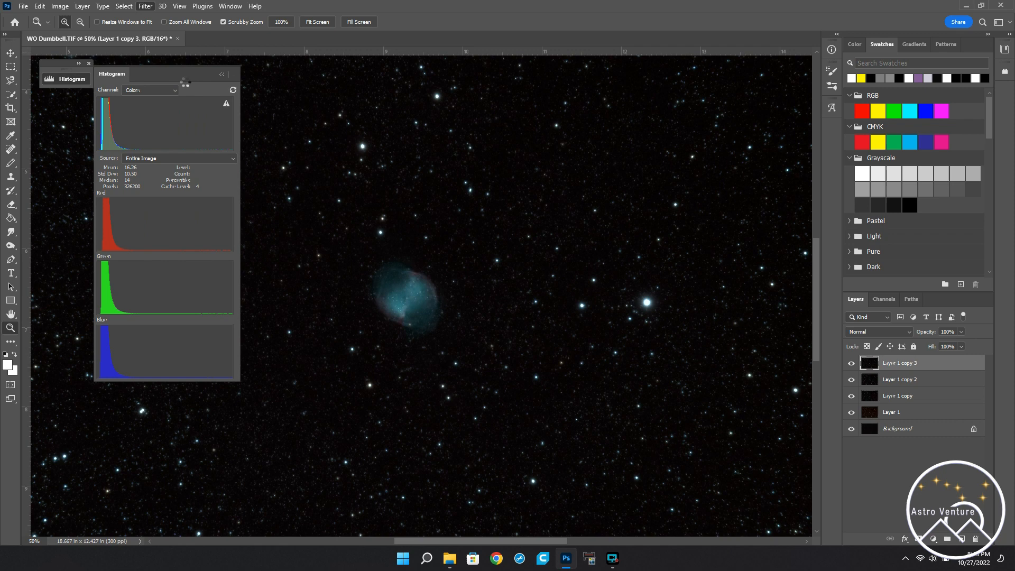
Step: Set Vibrance to +38 and Saturation to +17 in the Basic adjustments, judging the nebula at 100% view
{"action": "left_click", "coordinate": [412, 286]}
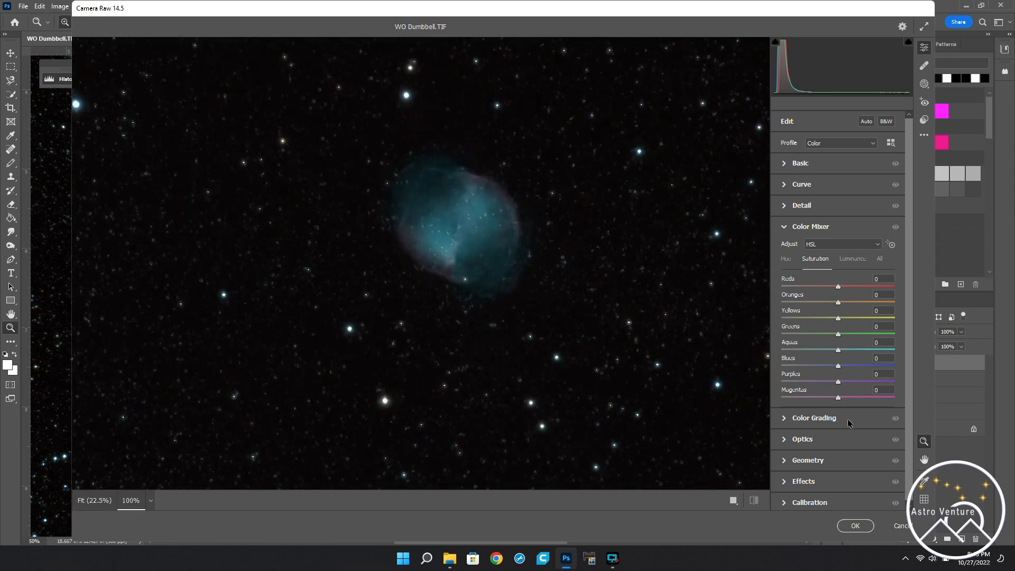
{"action": "left_click", "coordinate": [789, 164]}
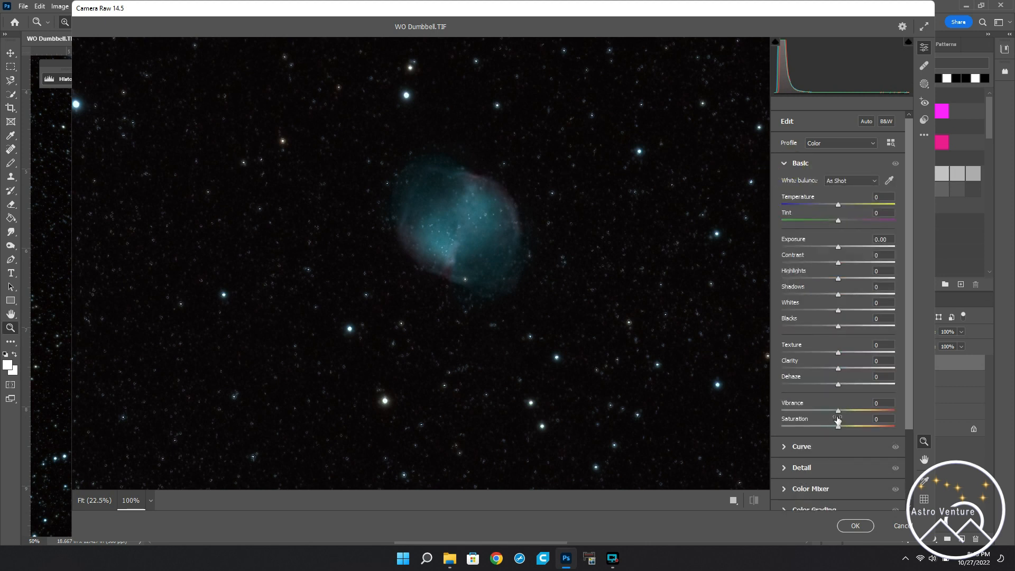
{"action": "left_click_drag", "start_coordinate": [838, 412], "coordinate": [849, 413]}
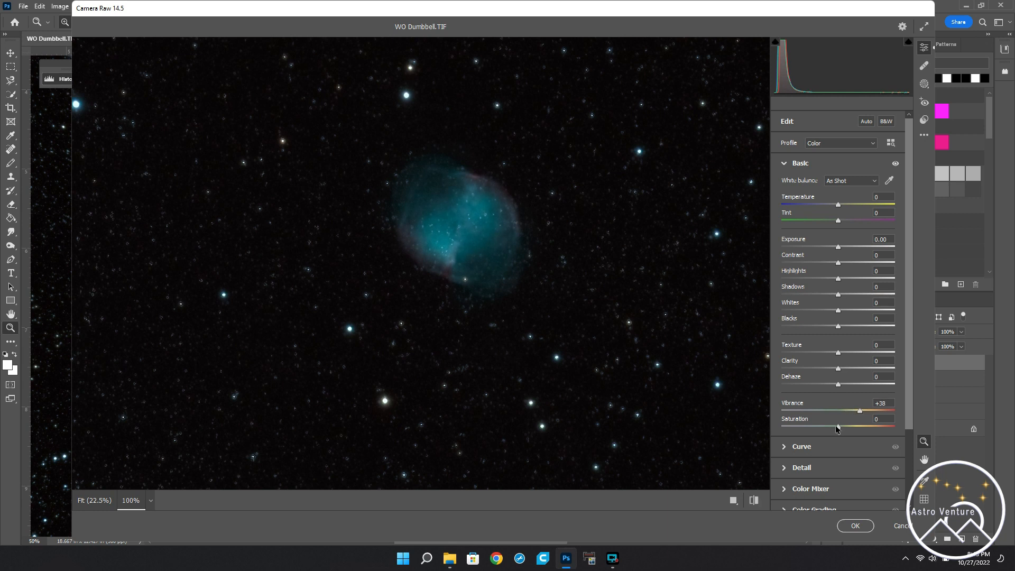
{"action": "left_click_drag", "start_coordinate": [839, 427], "coordinate": [848, 431]}
Step: Boost the Color Mixer saturation of the Reds to +69 and the Aquas to +39
{"action": "scroll", "coordinate": [812, 482], "scroll_direction": "down", "scroll_amount": 3}
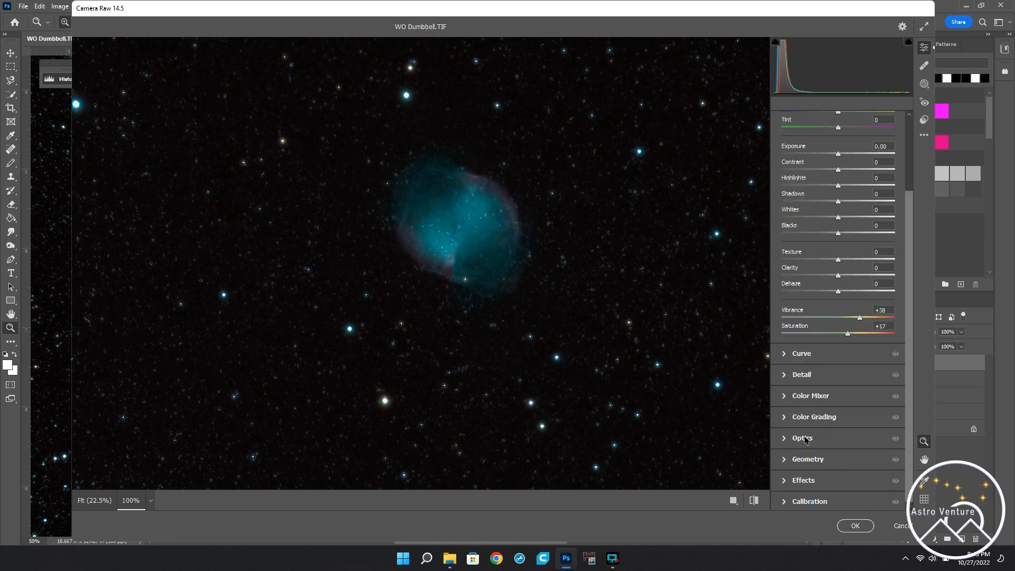
{"action": "left_click", "coordinate": [792, 396]}
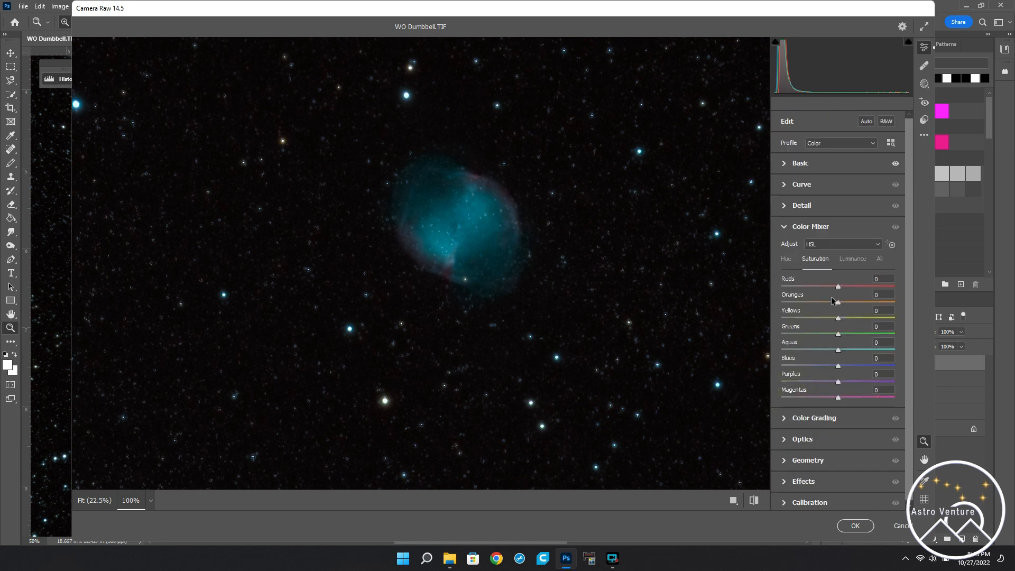
{"action": "left_click_drag", "start_coordinate": [839, 287], "coordinate": [878, 286]}
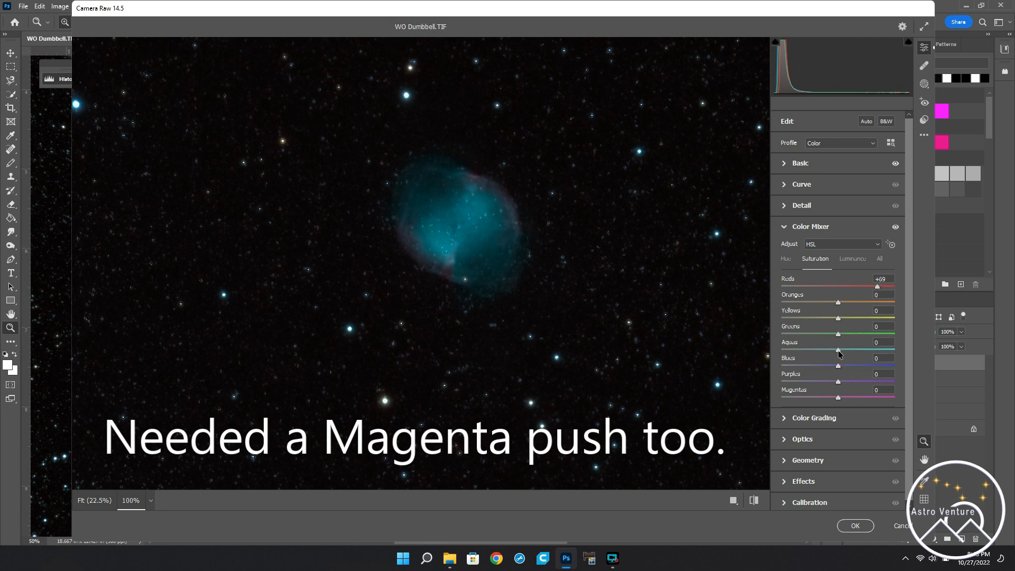
{"action": "left_click_drag", "start_coordinate": [839, 351], "coordinate": [862, 354]}
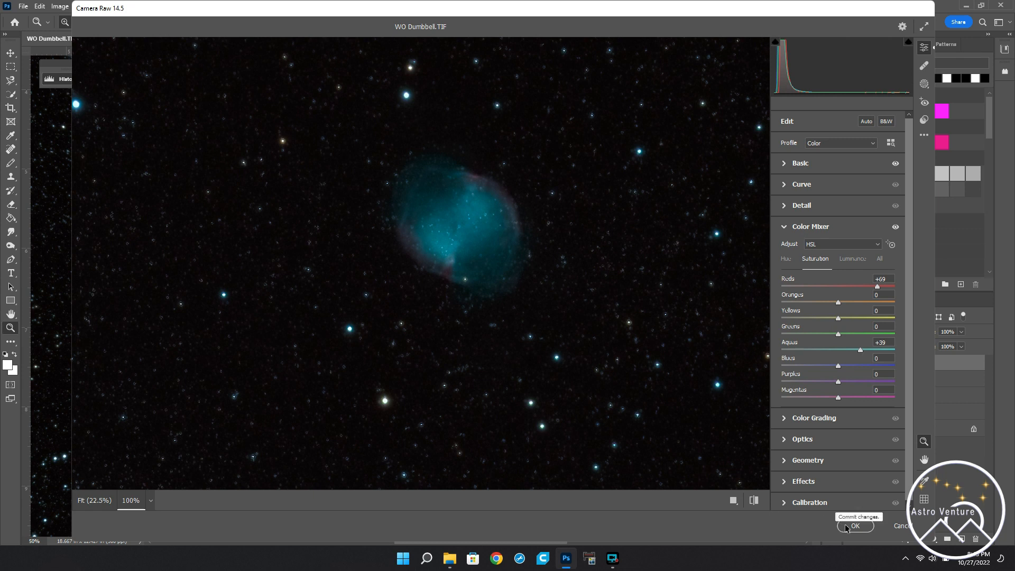
Step: Set Contrast to +45, Blacks to -9 and Shadows to +30 in the Basic adjustments, and apply the Camera Raw Filter
{"action": "left_click", "coordinate": [817, 161]}
{"action": "left_click_drag", "start_coordinate": [839, 264], "coordinate": [868, 264]}
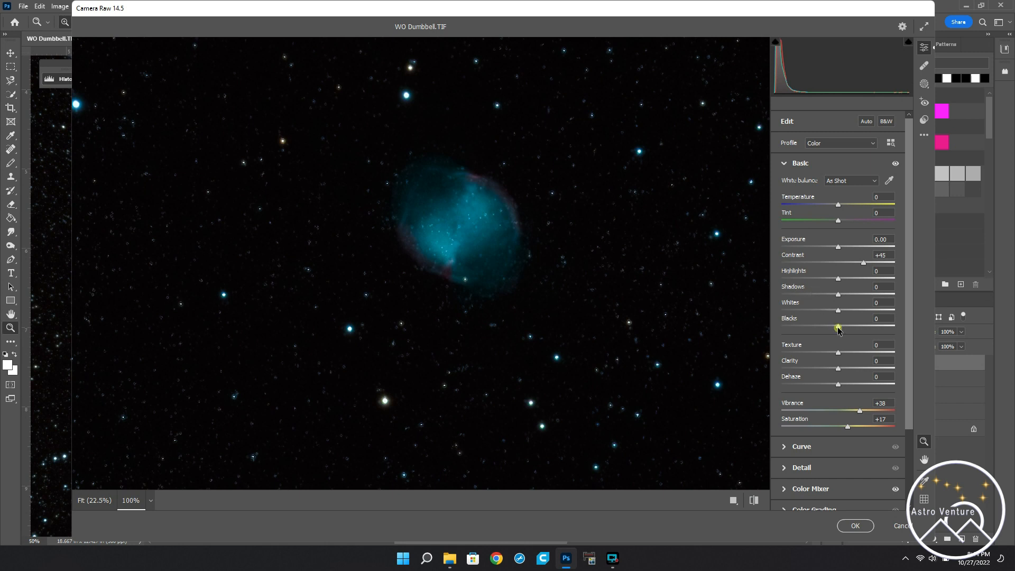
{"action": "left_click_drag", "start_coordinate": [838, 329], "coordinate": [834, 329]}
{"action": "left_click_drag", "start_coordinate": [839, 294], "coordinate": [855, 299]}
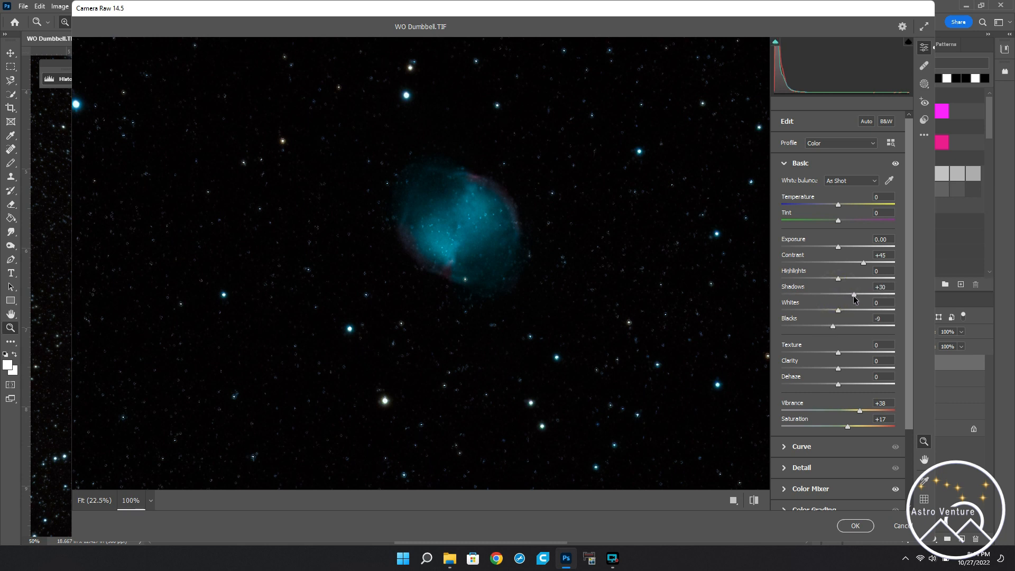
{"action": "left_click", "coordinate": [855, 527]}
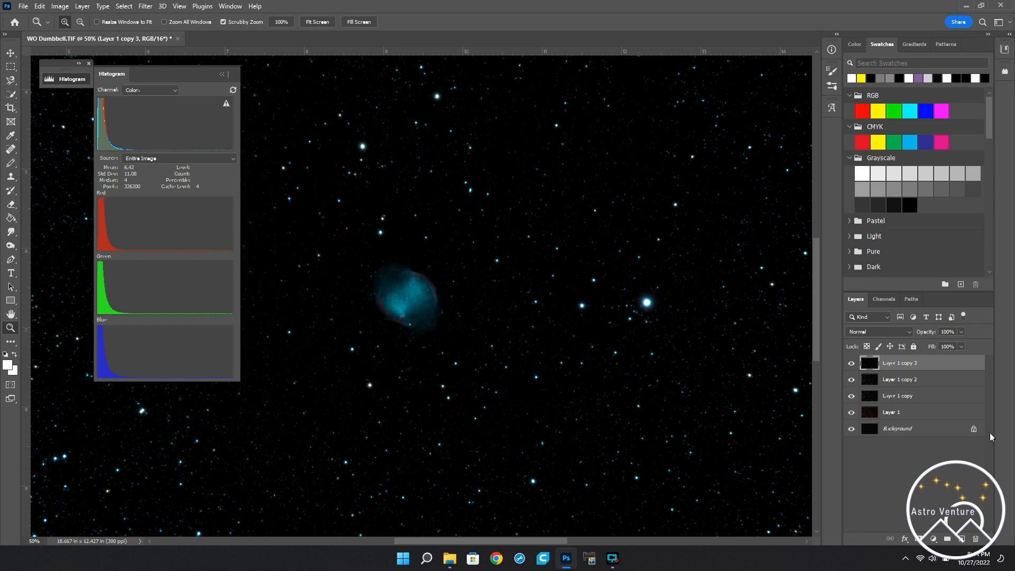
Step: Compare the image with and without the Camera Raw adjustments by toggling the visibility of Layer 1 copy 3
{"action": "left_click", "coordinate": [852, 364]}
{"action": "left_click", "coordinate": [853, 364]}
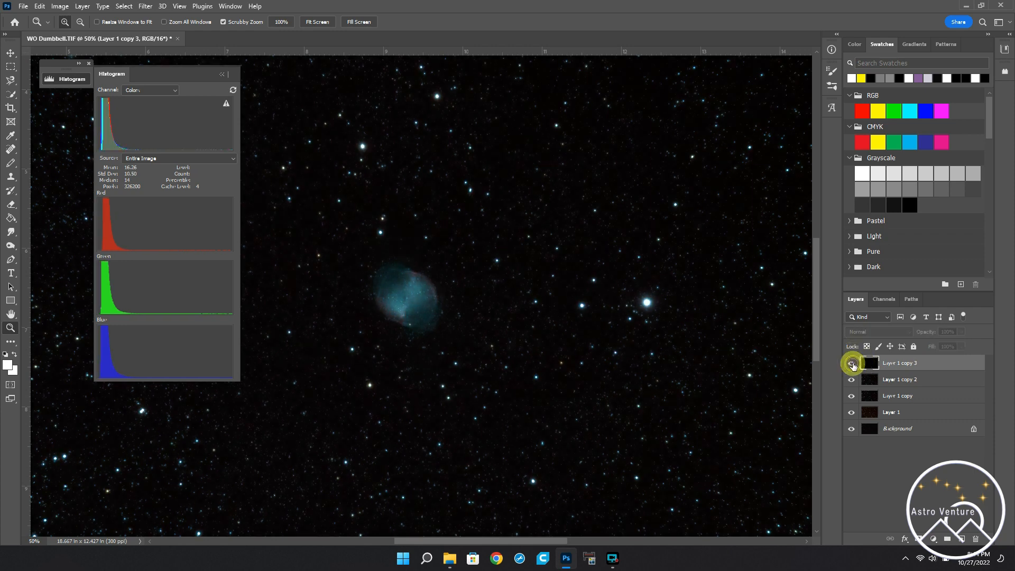
{"action": "left_click", "coordinate": [853, 364]}
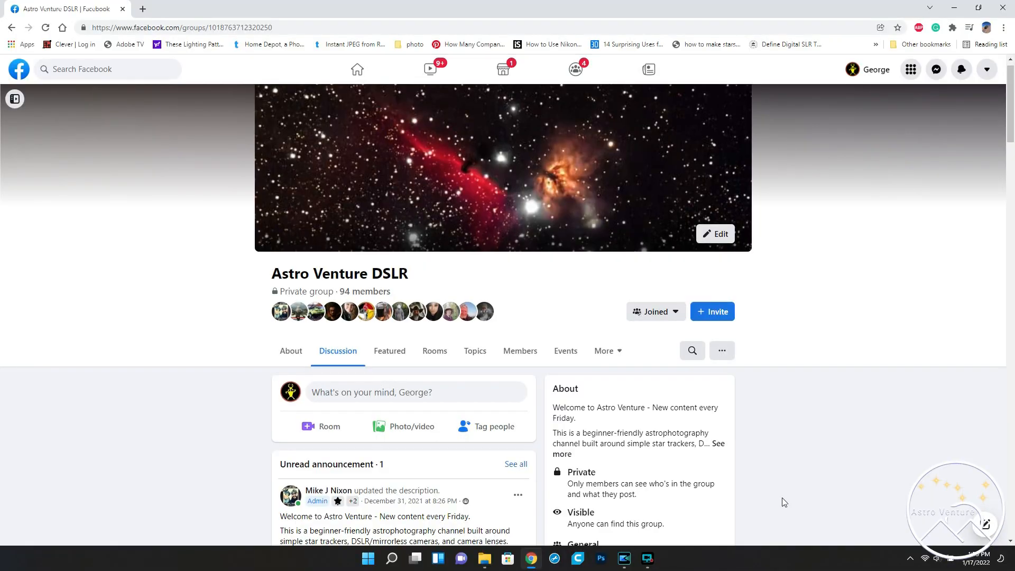
Step: Browse the posts in the Astro Venture DSLR Facebook group in Chrome and open a member's Horsehead Nebula photo at full size
{"action": "scroll", "coordinate": [784, 501], "scroll_direction": "down", "scroll_amount": 2}
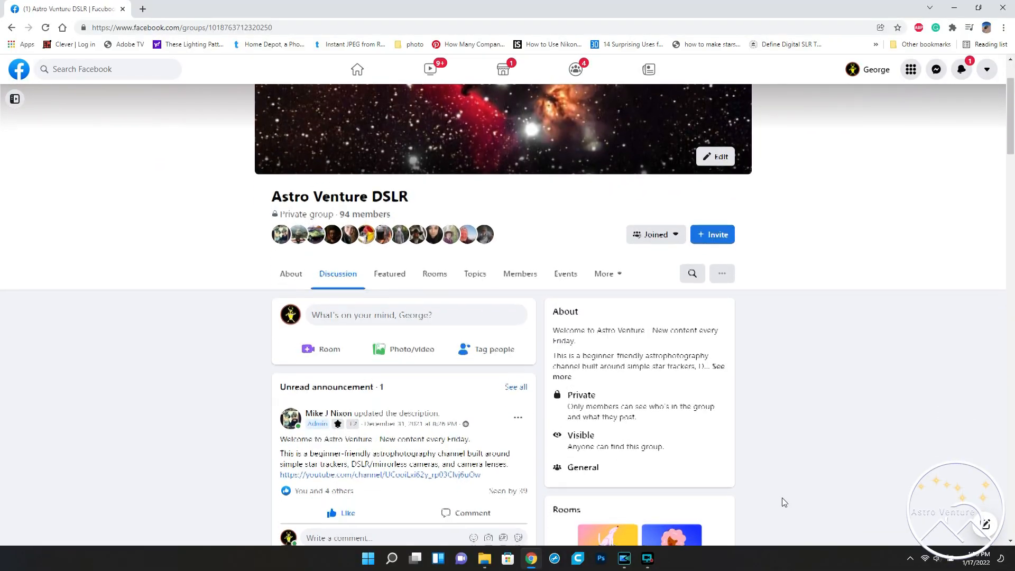
{"action": "scroll", "coordinate": [784, 502], "scroll_direction": "down", "scroll_amount": 3}
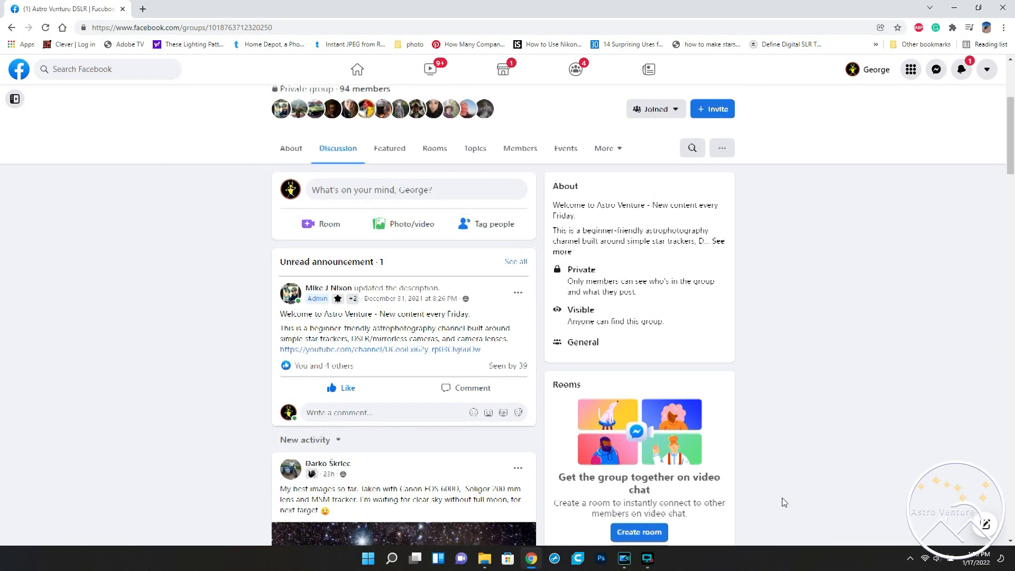
{"action": "scroll", "coordinate": [784, 501], "scroll_direction": "down", "scroll_amount": 3}
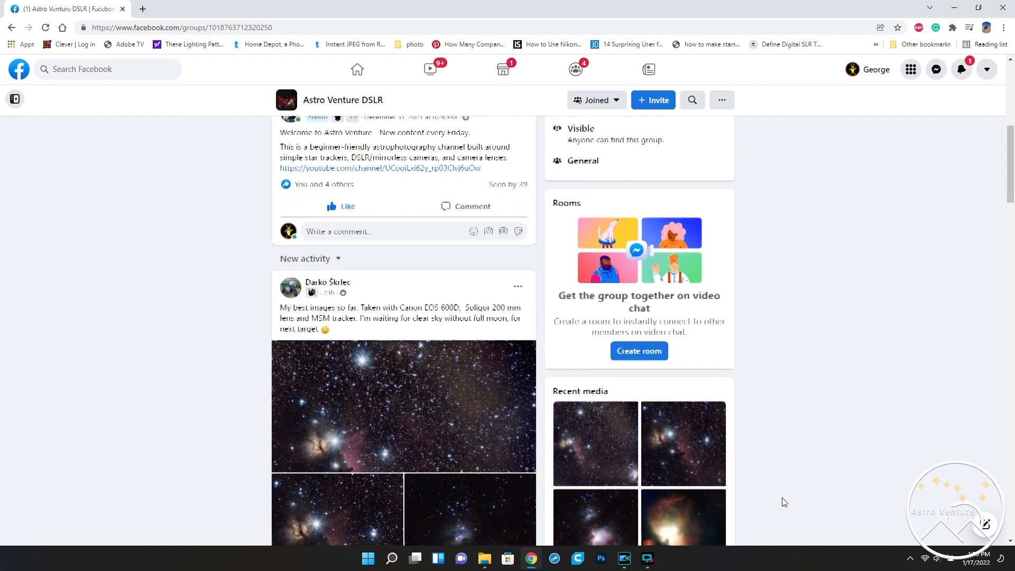
{"action": "scroll", "coordinate": [784, 502], "scroll_direction": "down", "scroll_amount": 3}
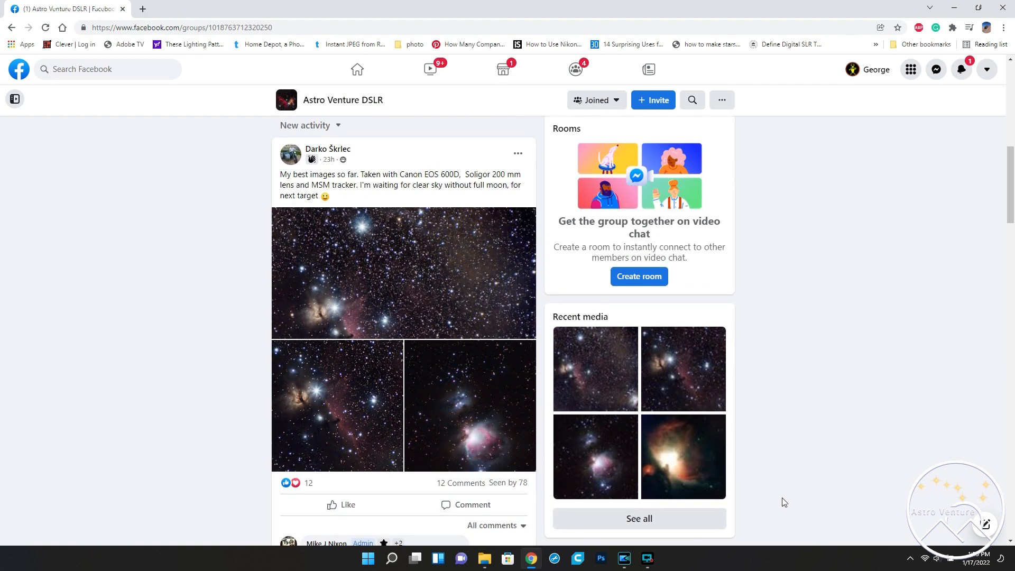
{"action": "scroll", "coordinate": [782, 497], "scroll_direction": "down", "scroll_amount": 1}
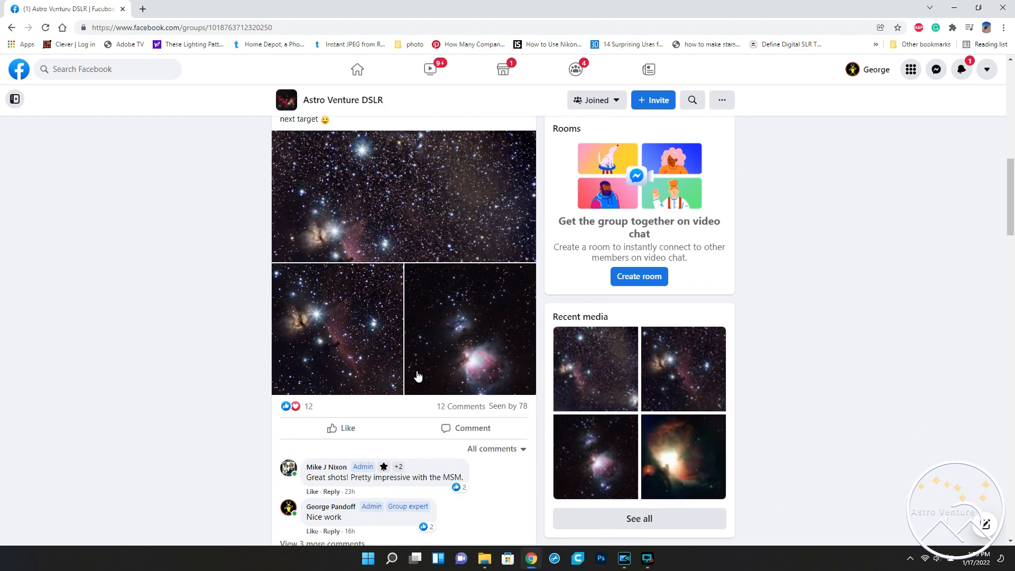
{"action": "left_click", "coordinate": [379, 364]}
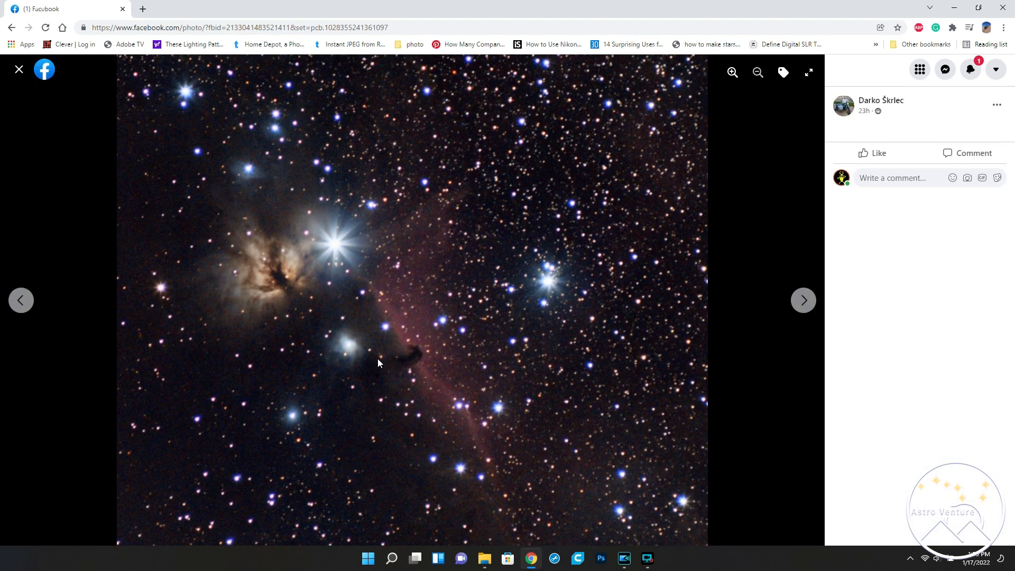